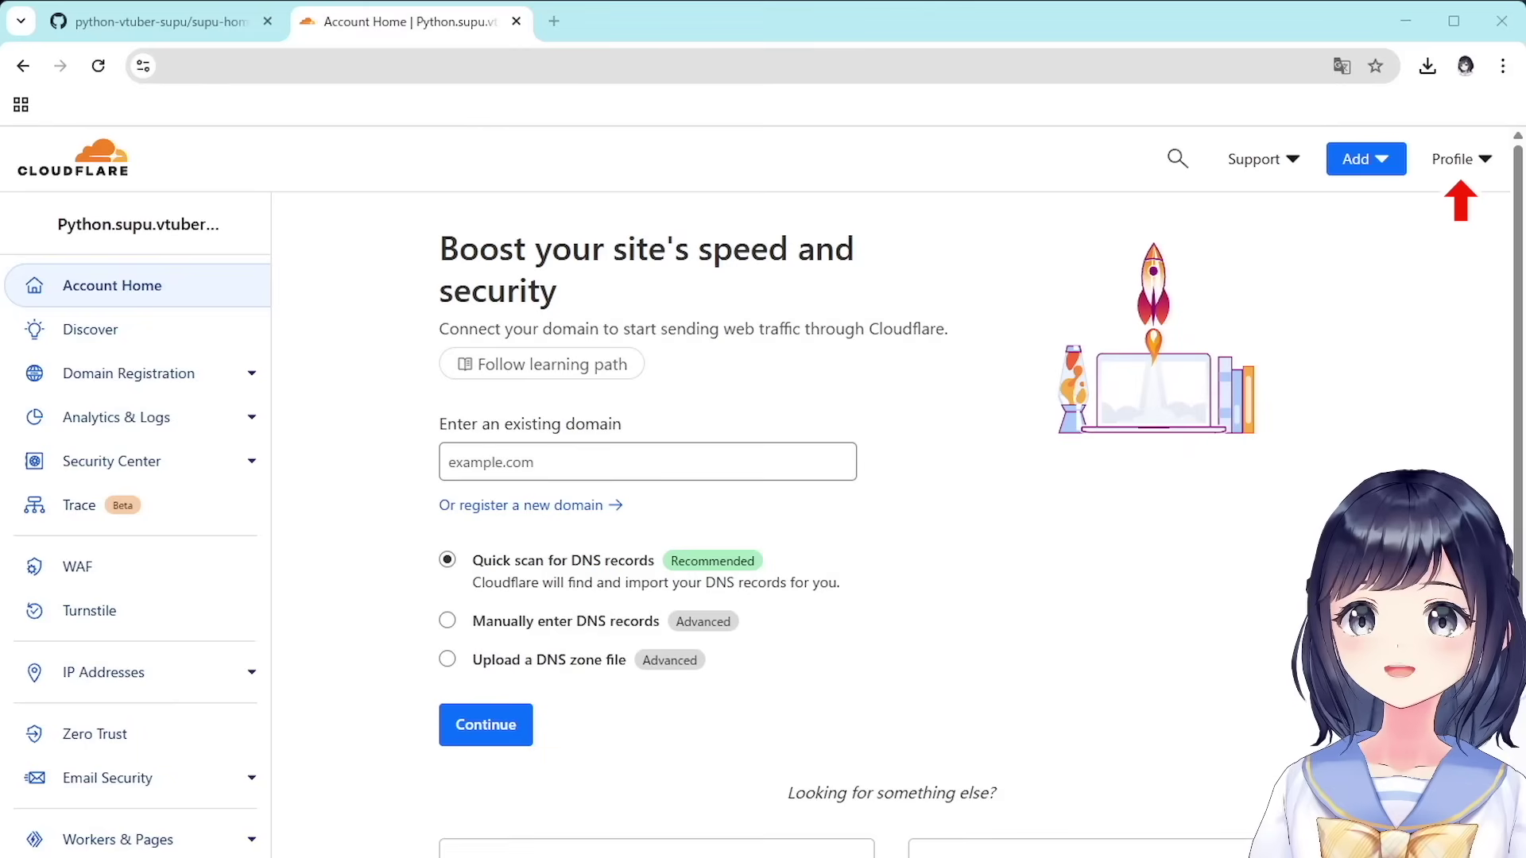
Switch the dashboard's display language from the profile settings to 日本語 (Japanese).
click(1457, 159)
click(1443, 269)
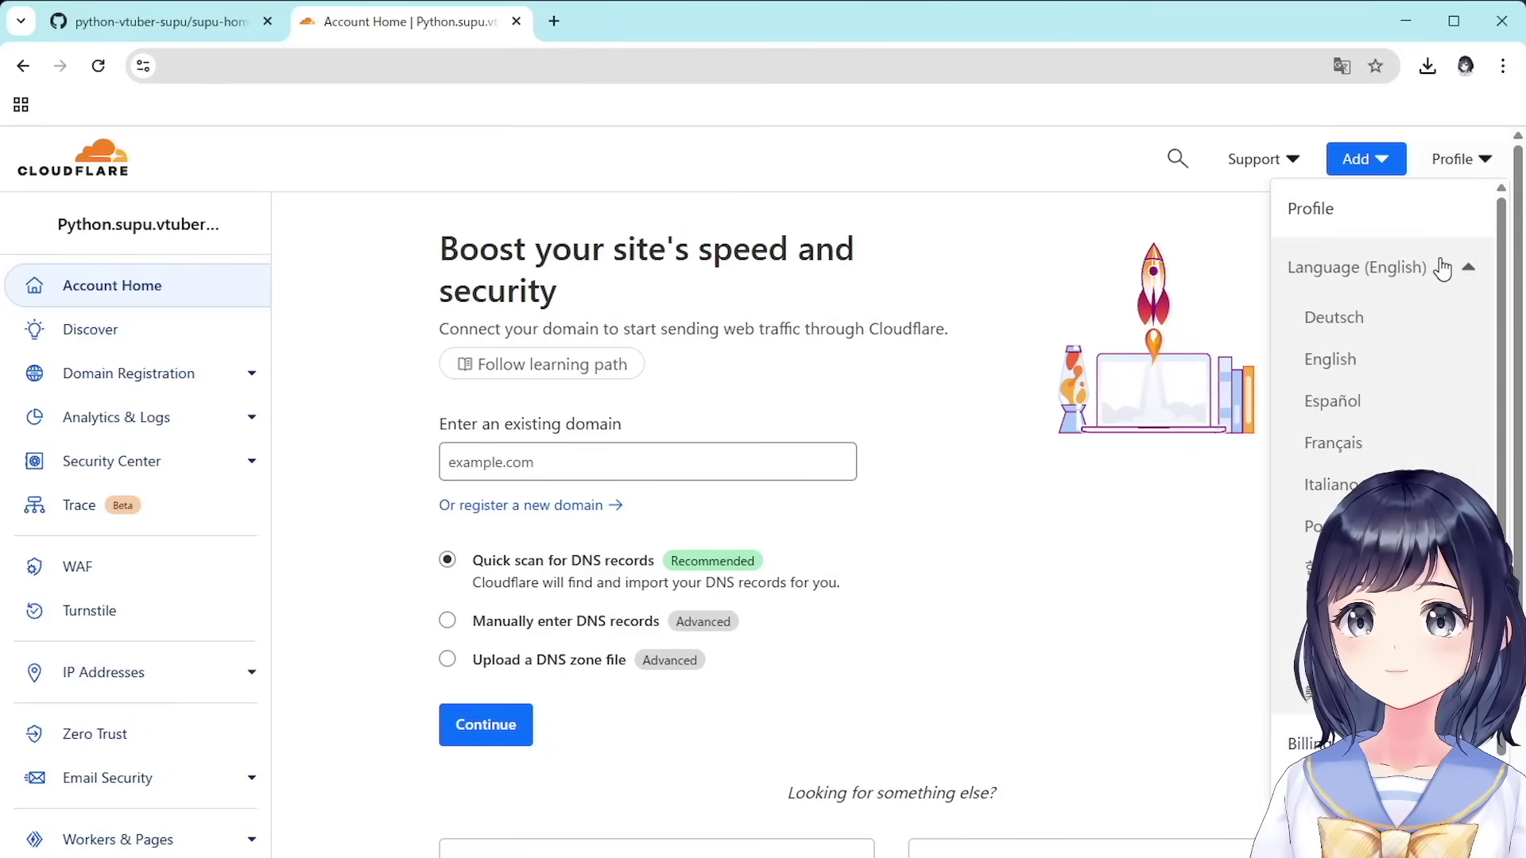
scroll(1442, 269, down, 1)
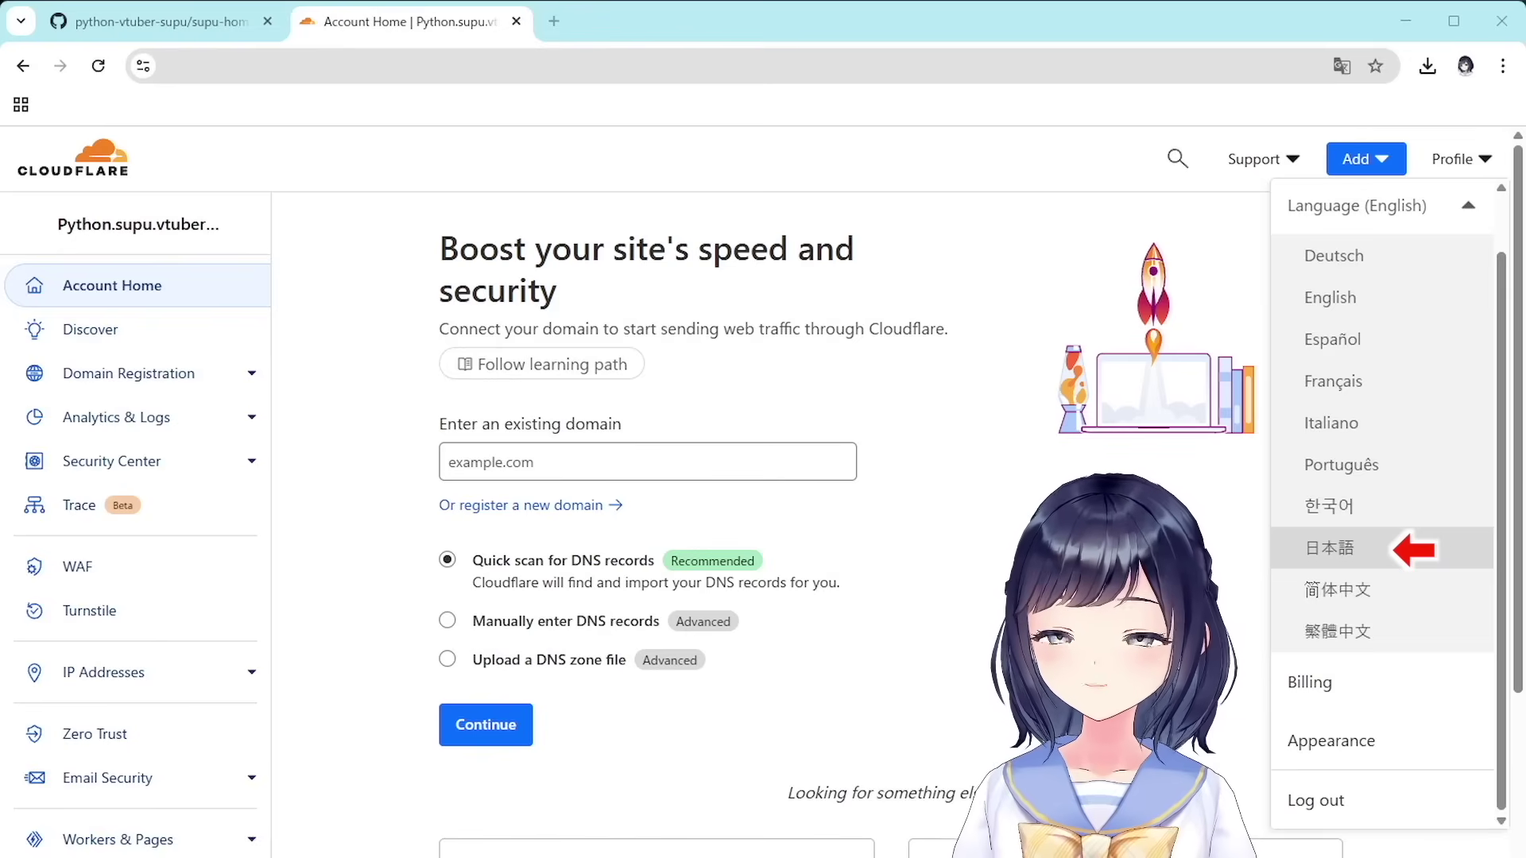
click(1405, 556)
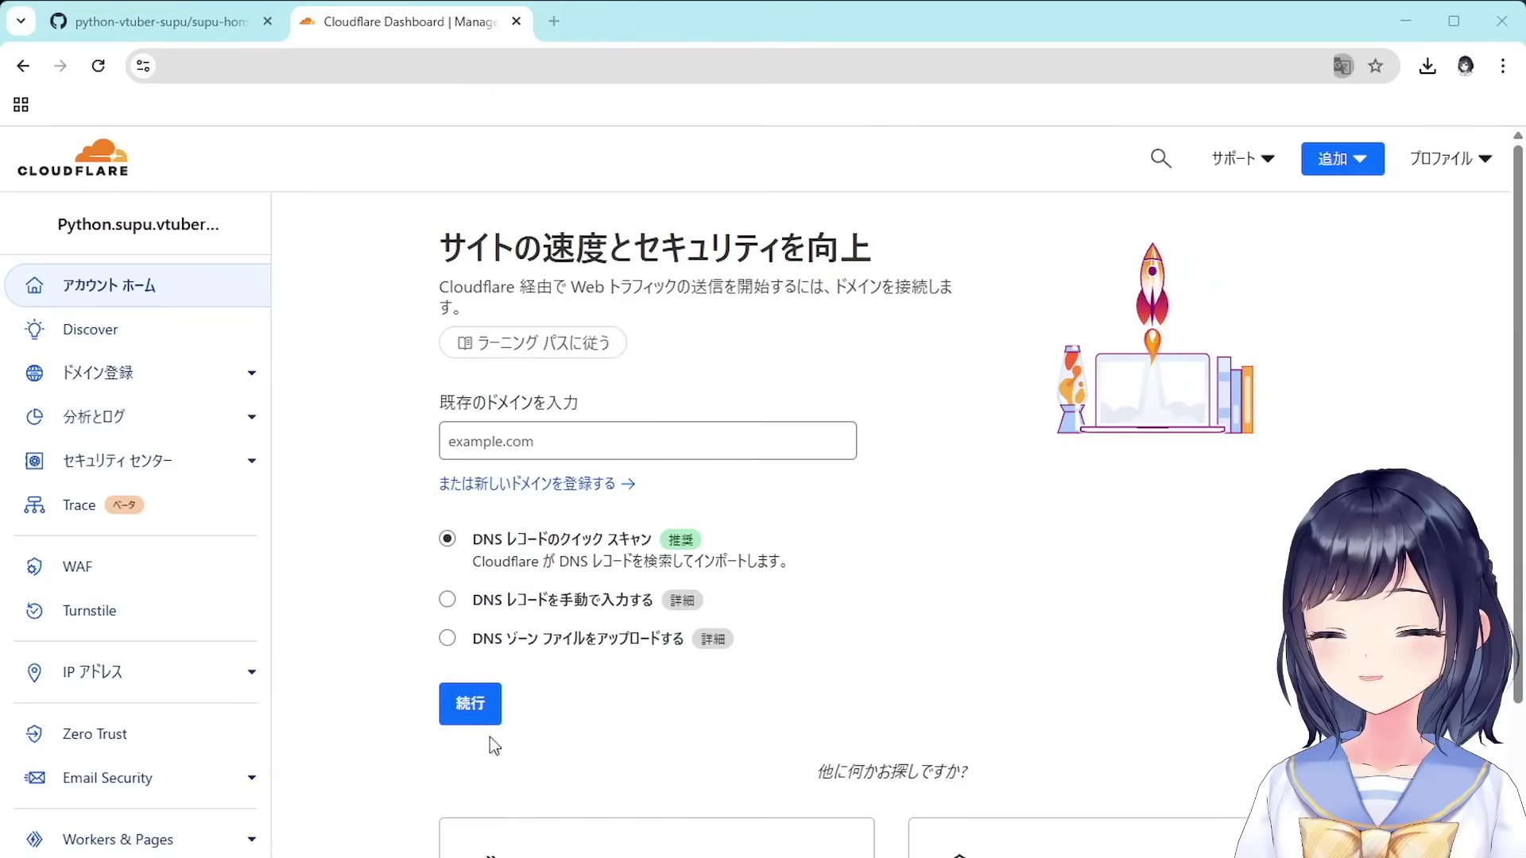
Start a new Pages project under Workers & Pages from an existing Git repository and connect it to GitHub.
scroll(194, 668, down, 4)
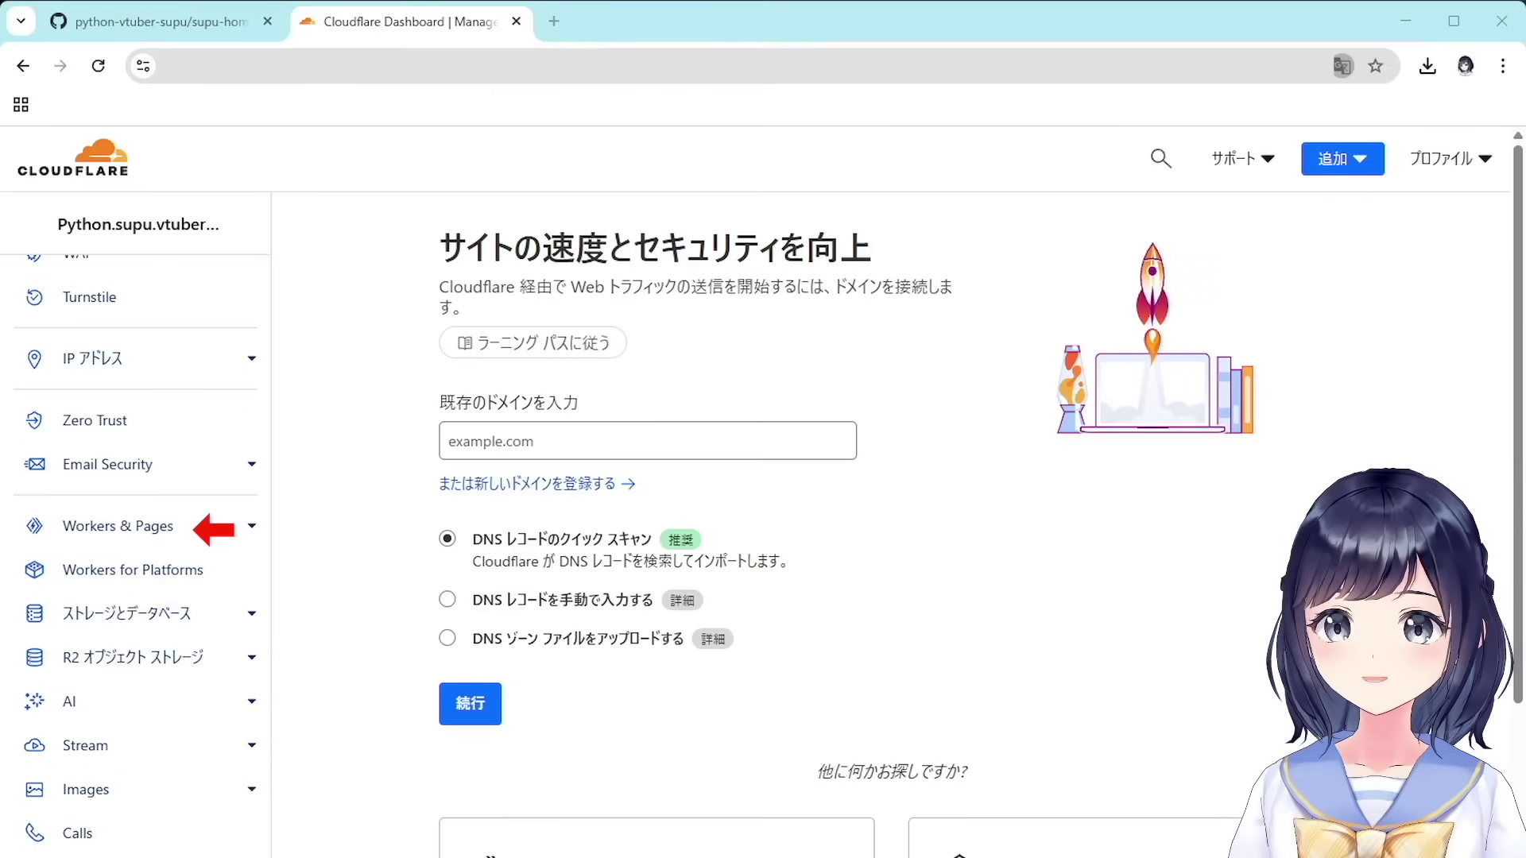
click(159, 526)
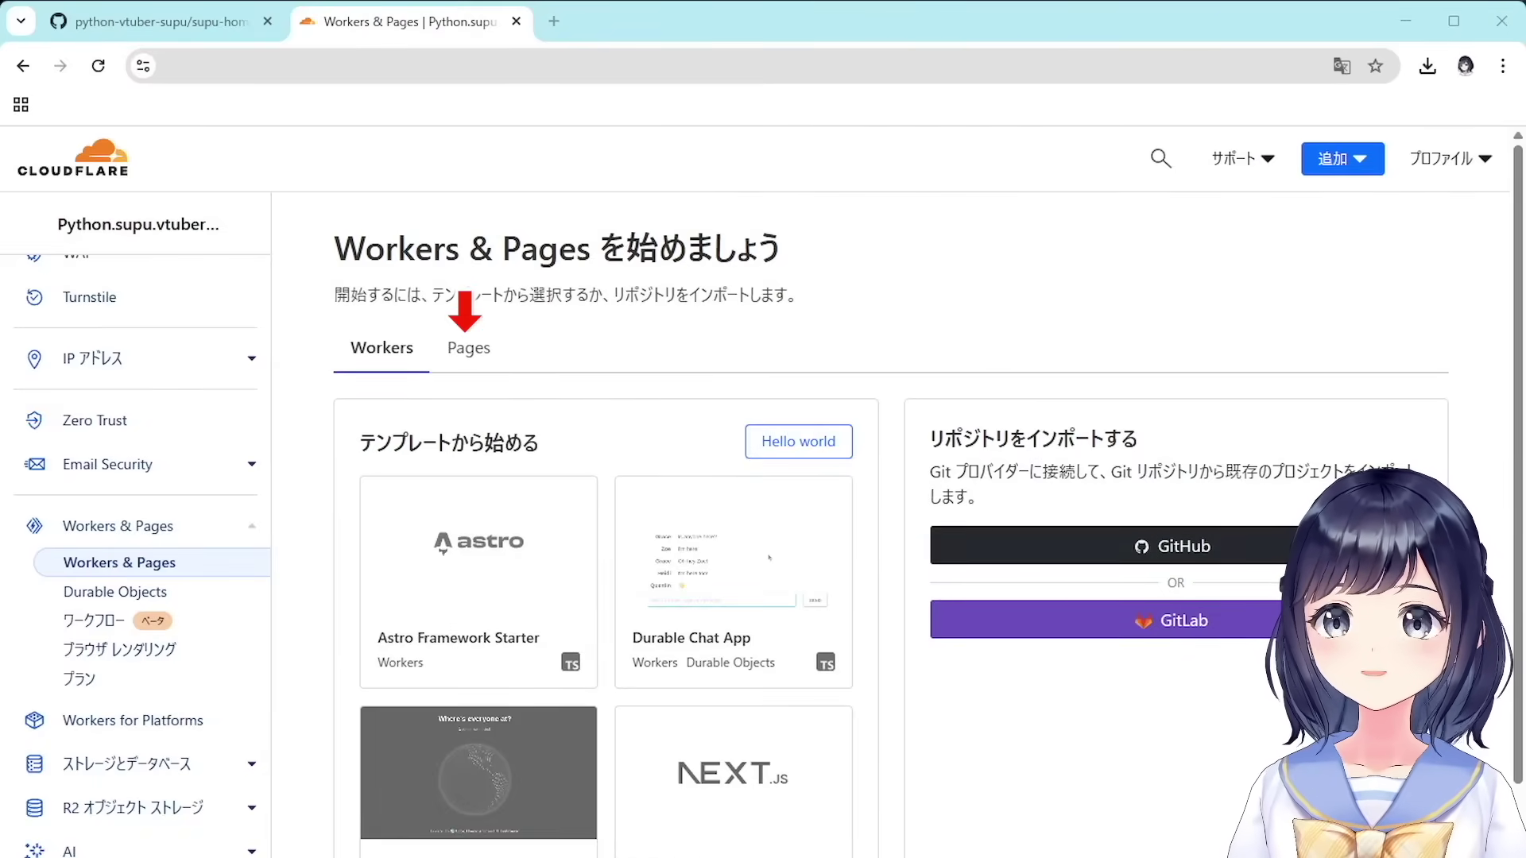
click(453, 359)
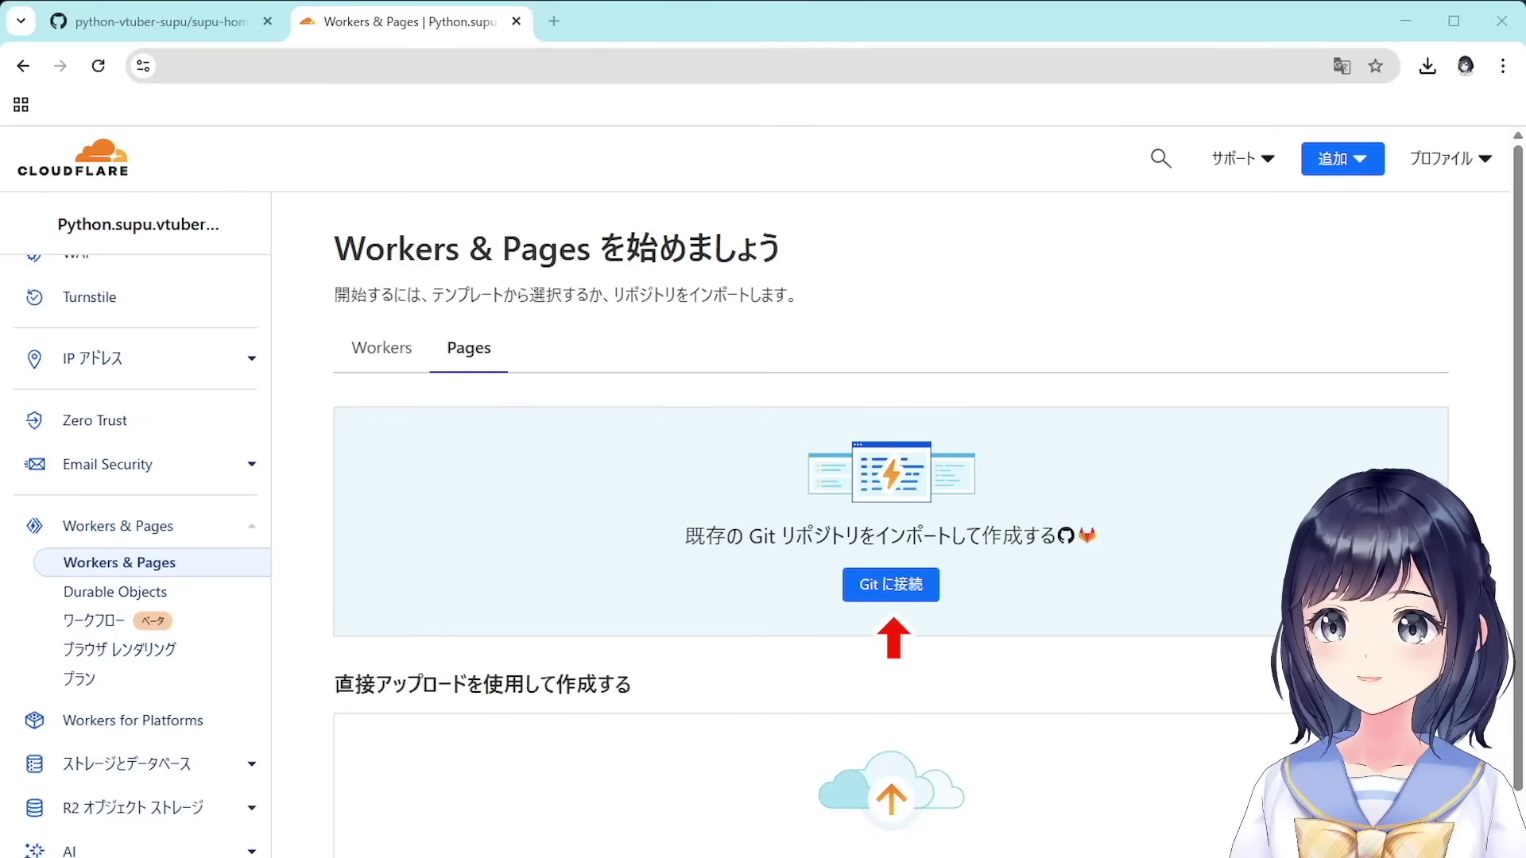
click(910, 592)
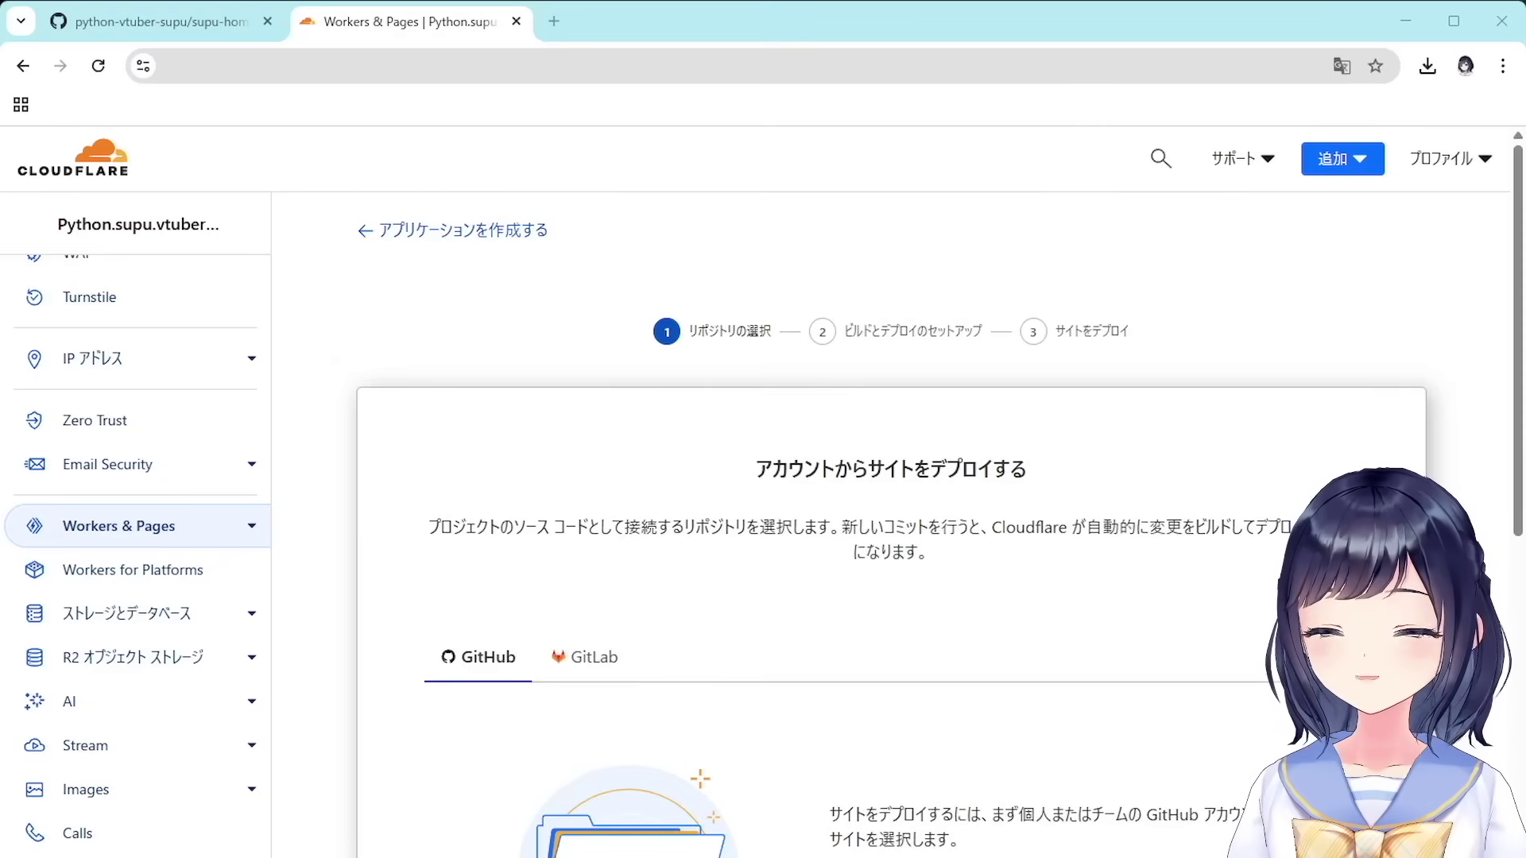
scroll(890, 524, down, 4)
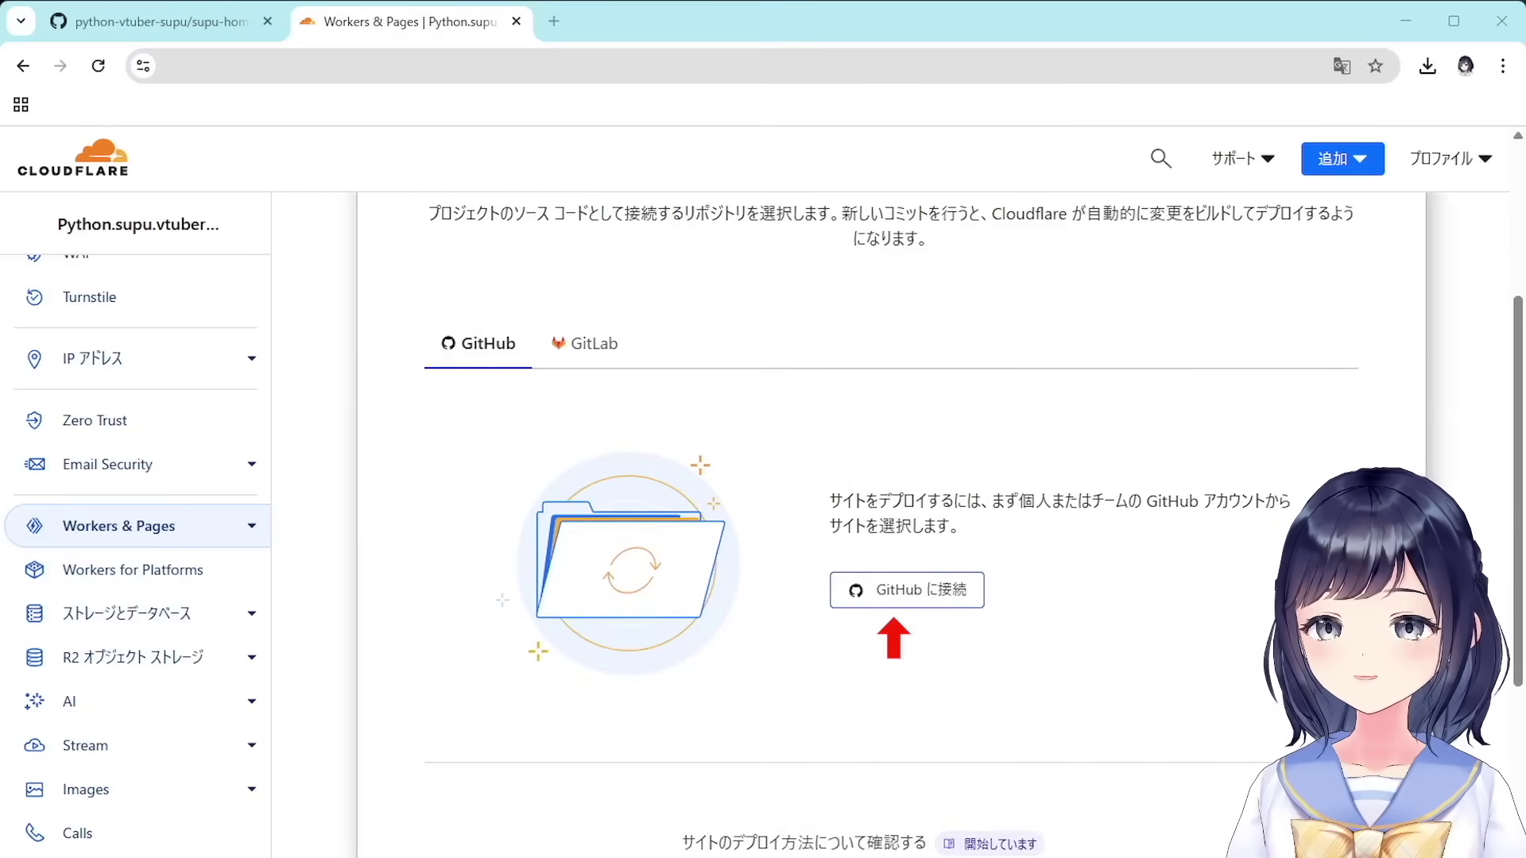
click(891, 607)
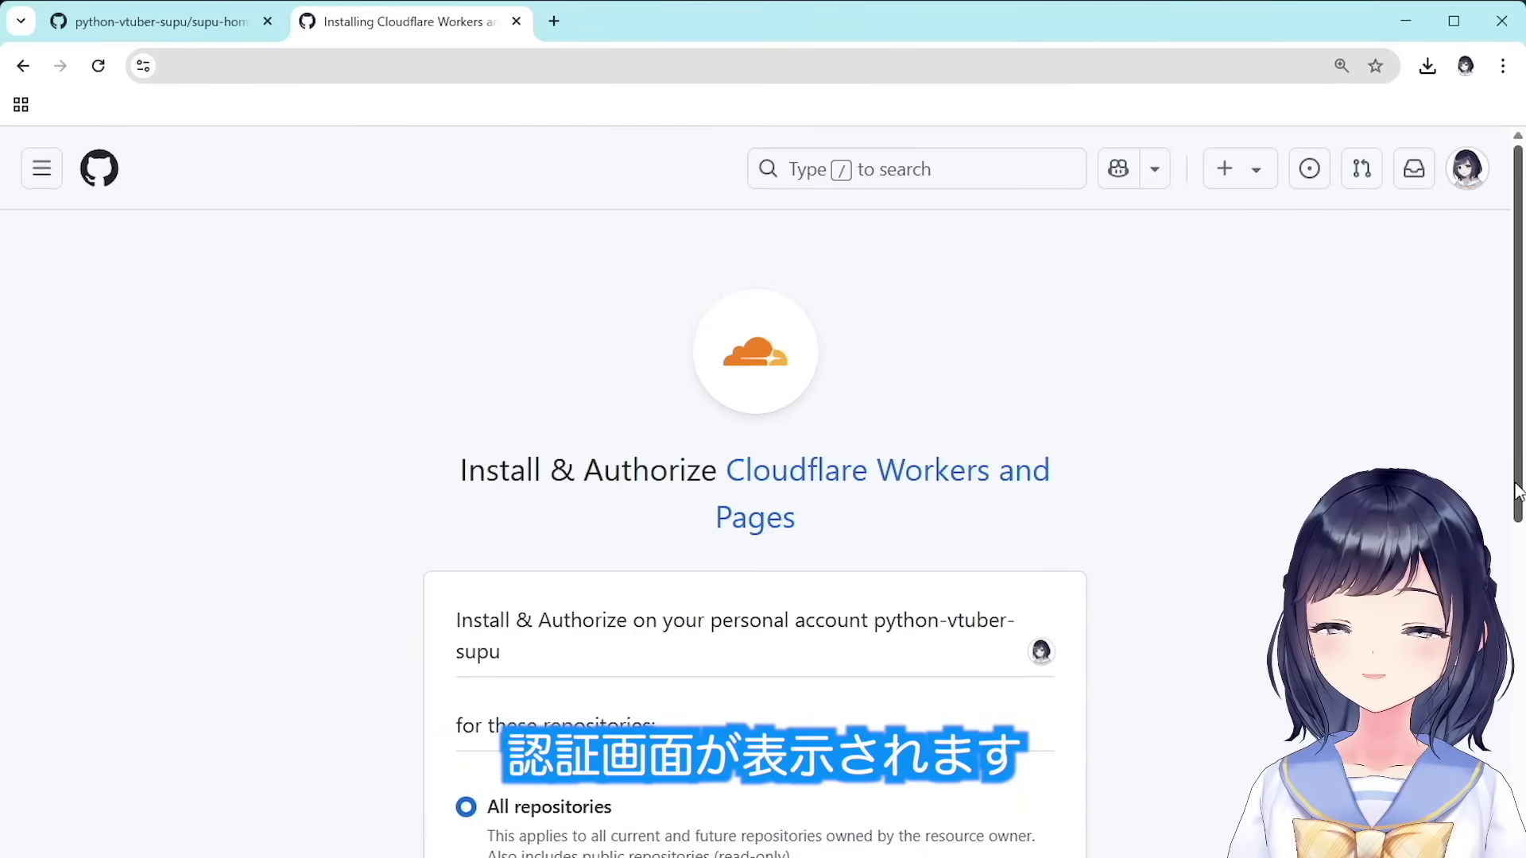
Install and authorize Cloudflare Workers and Pages on GitHub for only the supu-homepage repository.
drag(1518, 490, 1518, 711)
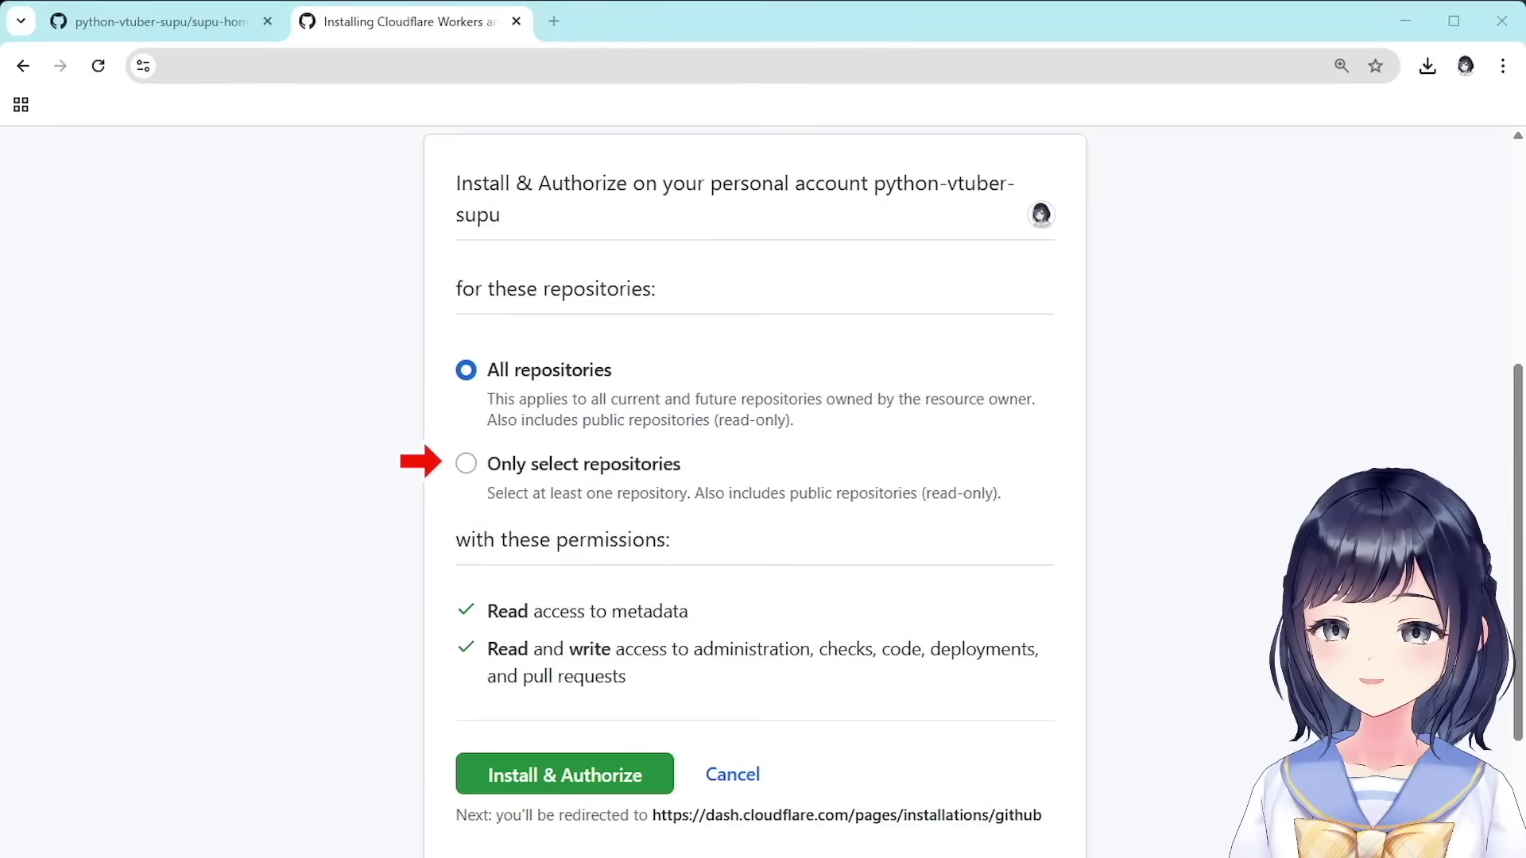
click(466, 464)
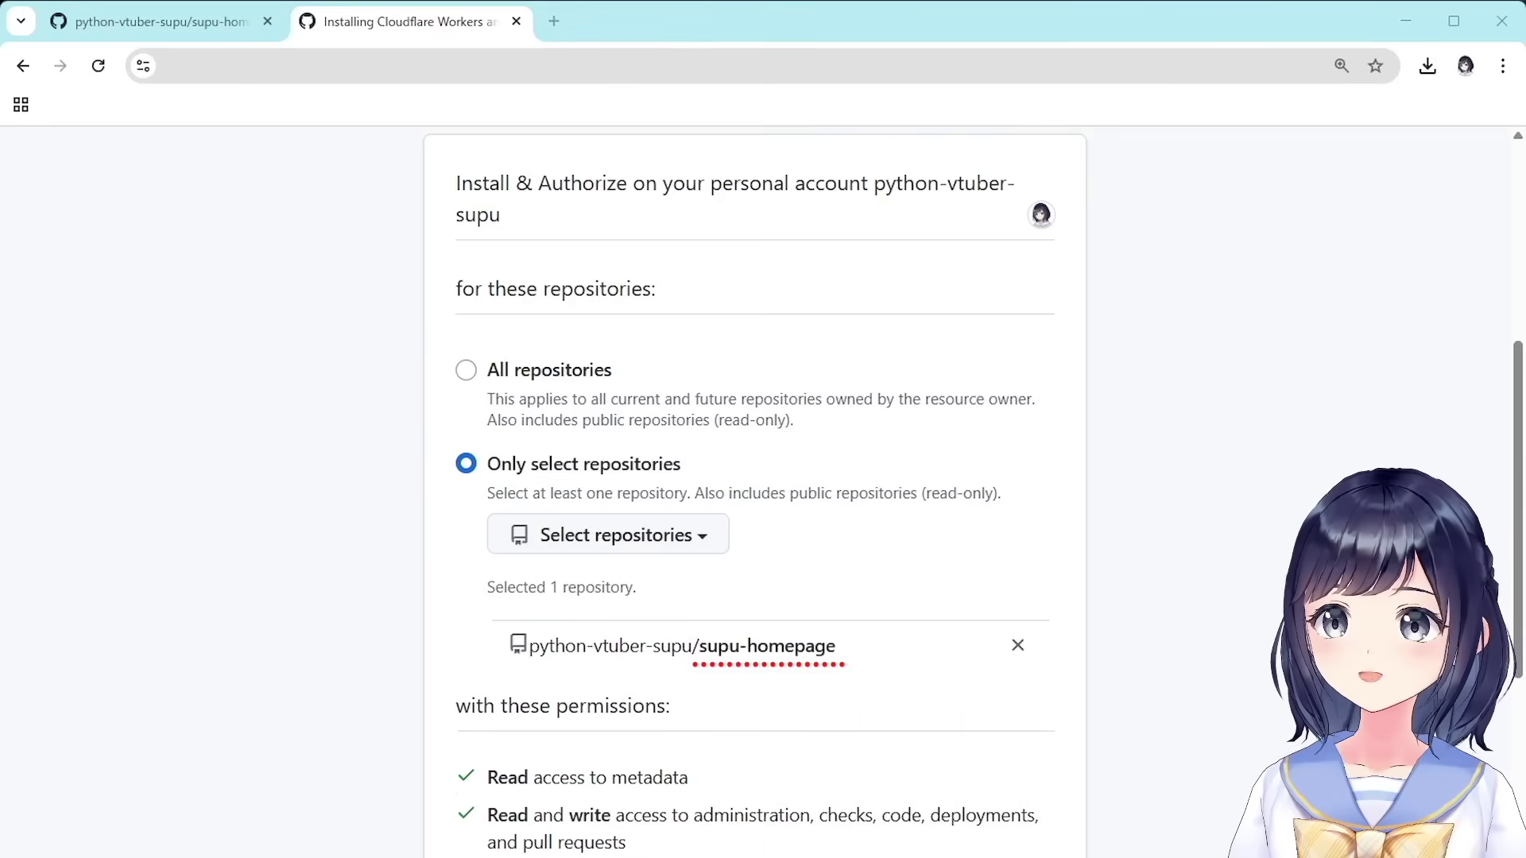
scroll(755, 477, down, 4)
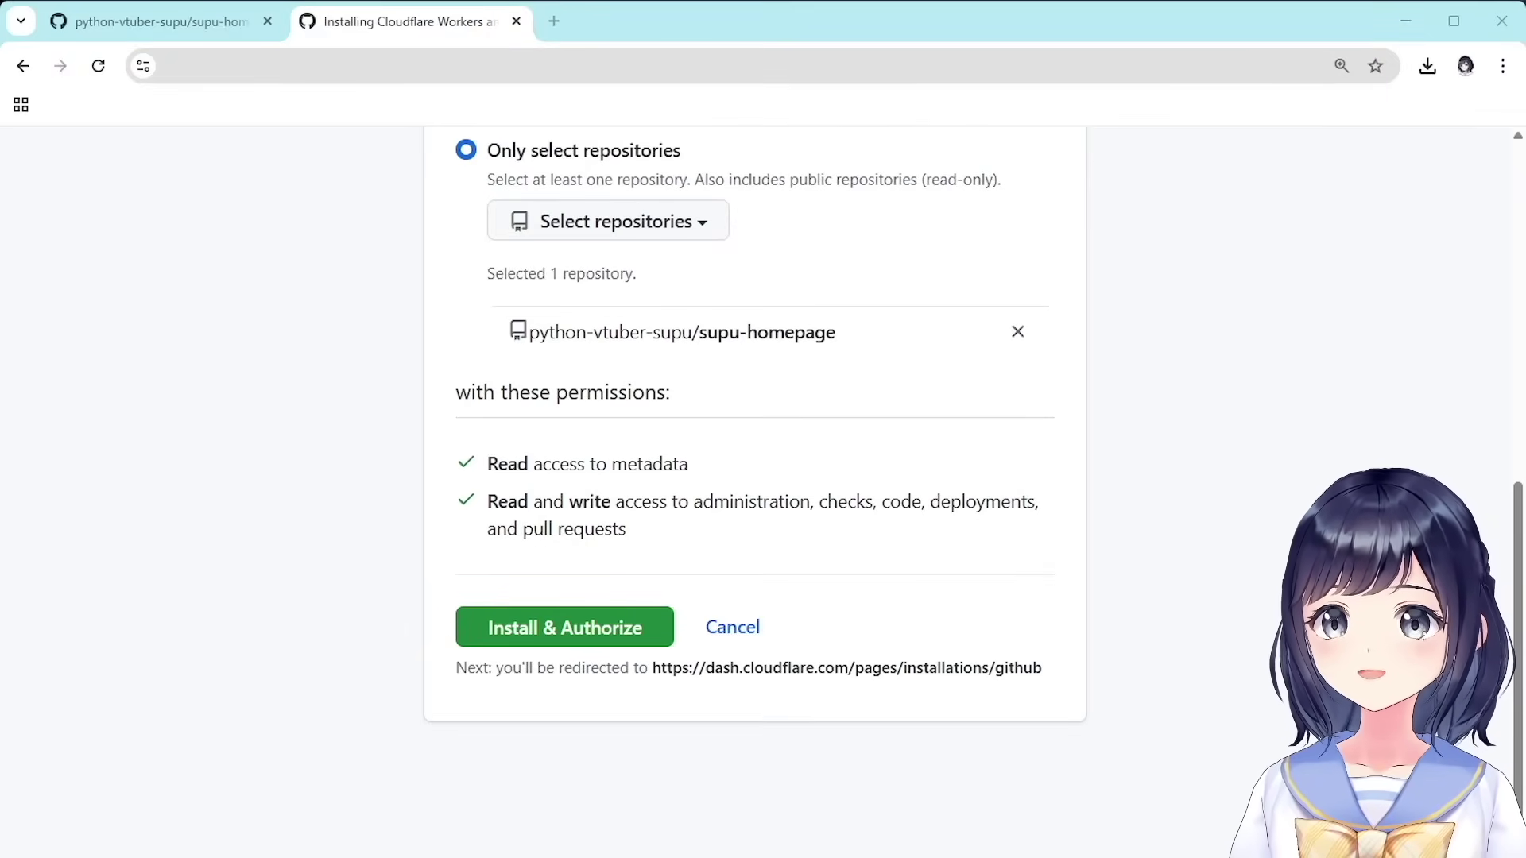
click(608, 628)
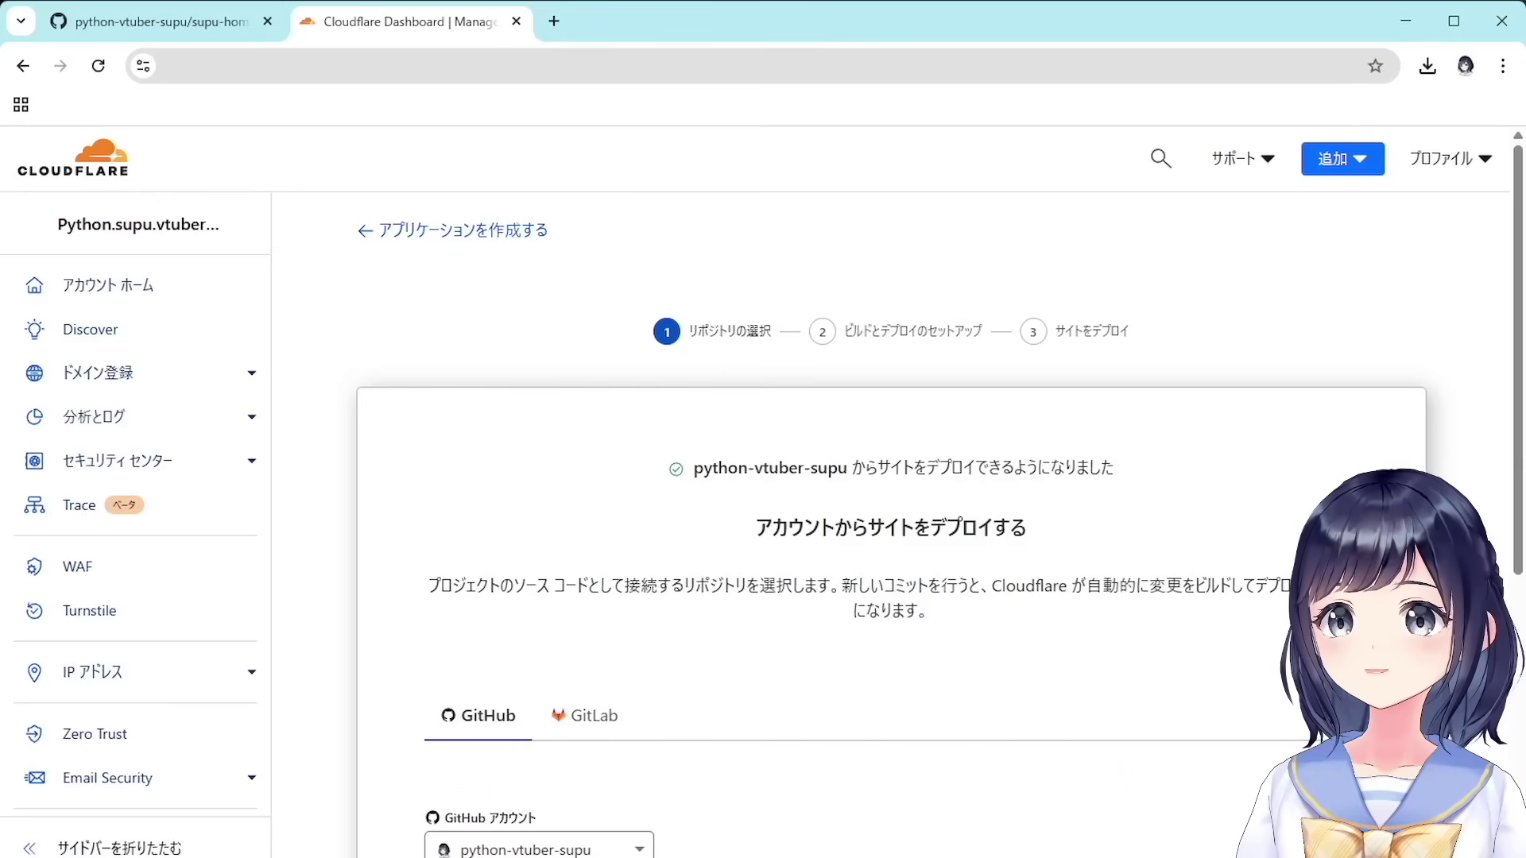
Choose supu-homepage as the repository to deploy and begin its build and deployment setup.
scroll(890, 525, down, 5)
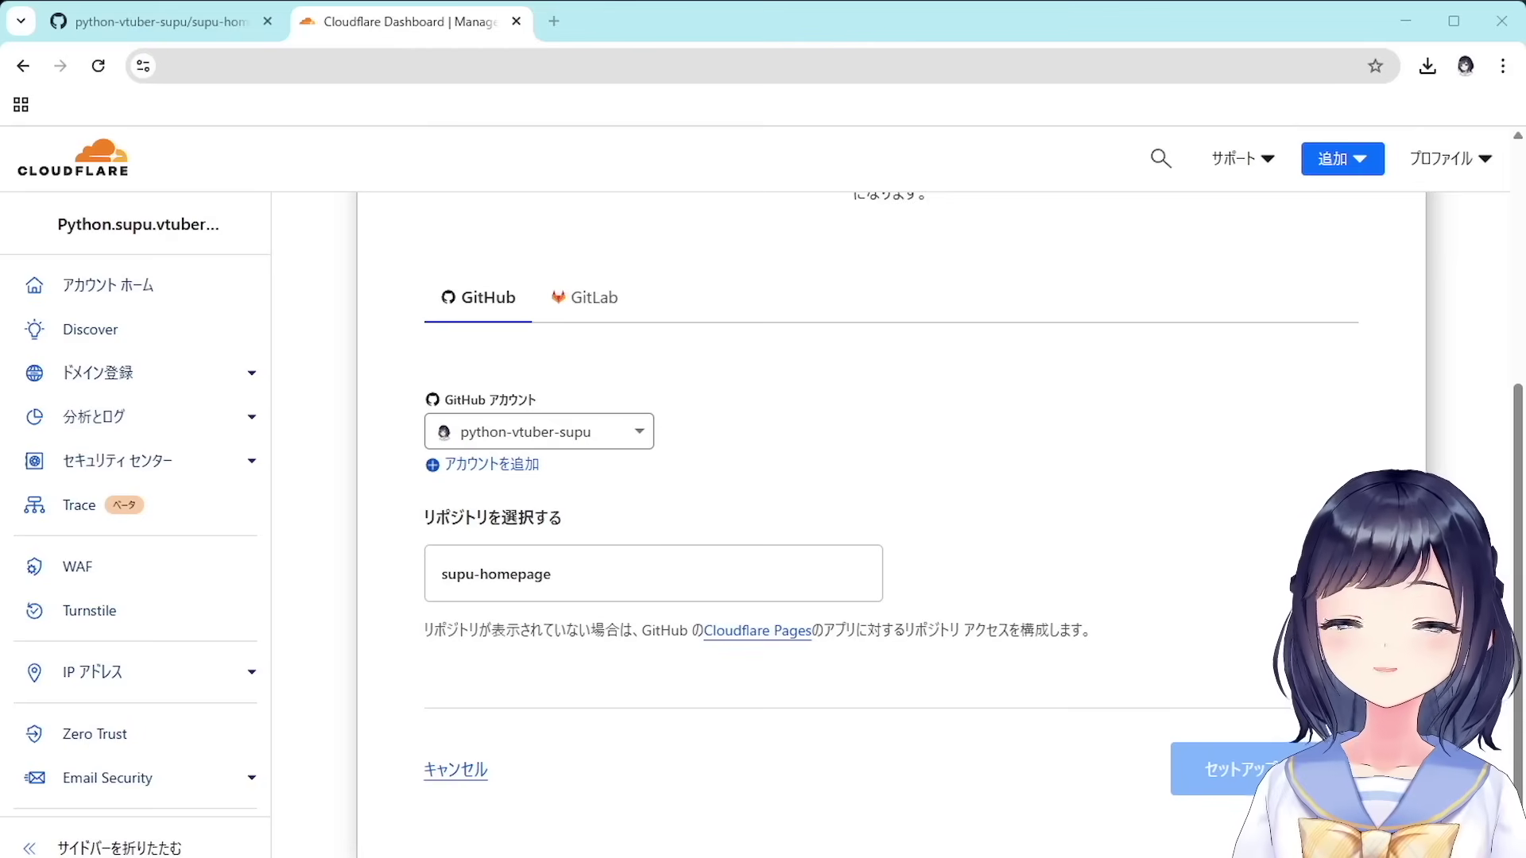
click(767, 589)
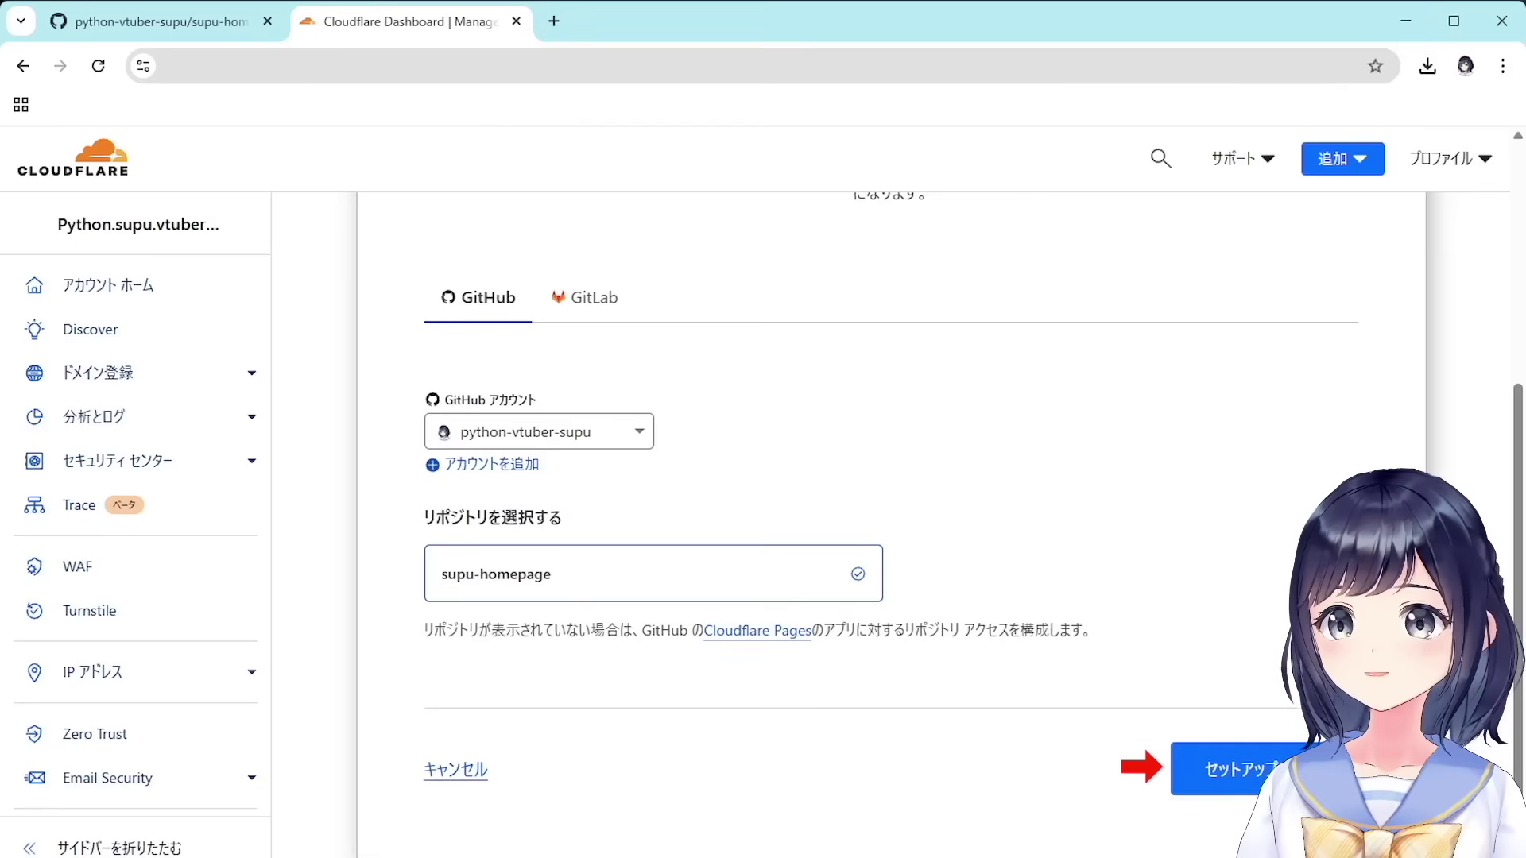
click(1224, 769)
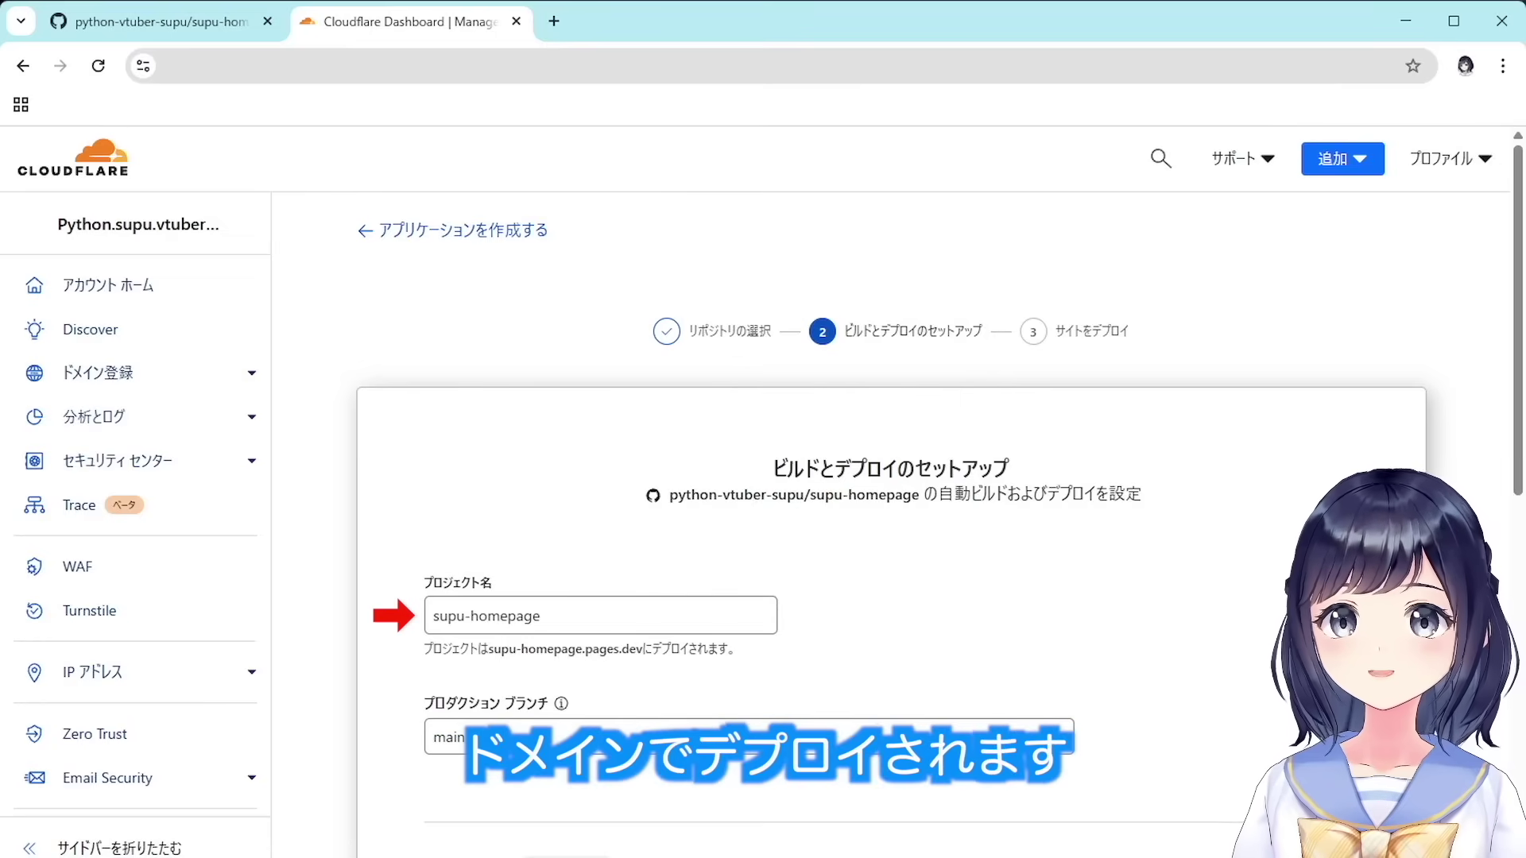
Shorten the project name to supu.
key(BackSpace)
key(BackSpace)
key(BackSpace)
key(BackSpace)
key(BackSpace)
key(BackSpace)
key(BackSpace)
key(BackSpace)
key(BackSpace)
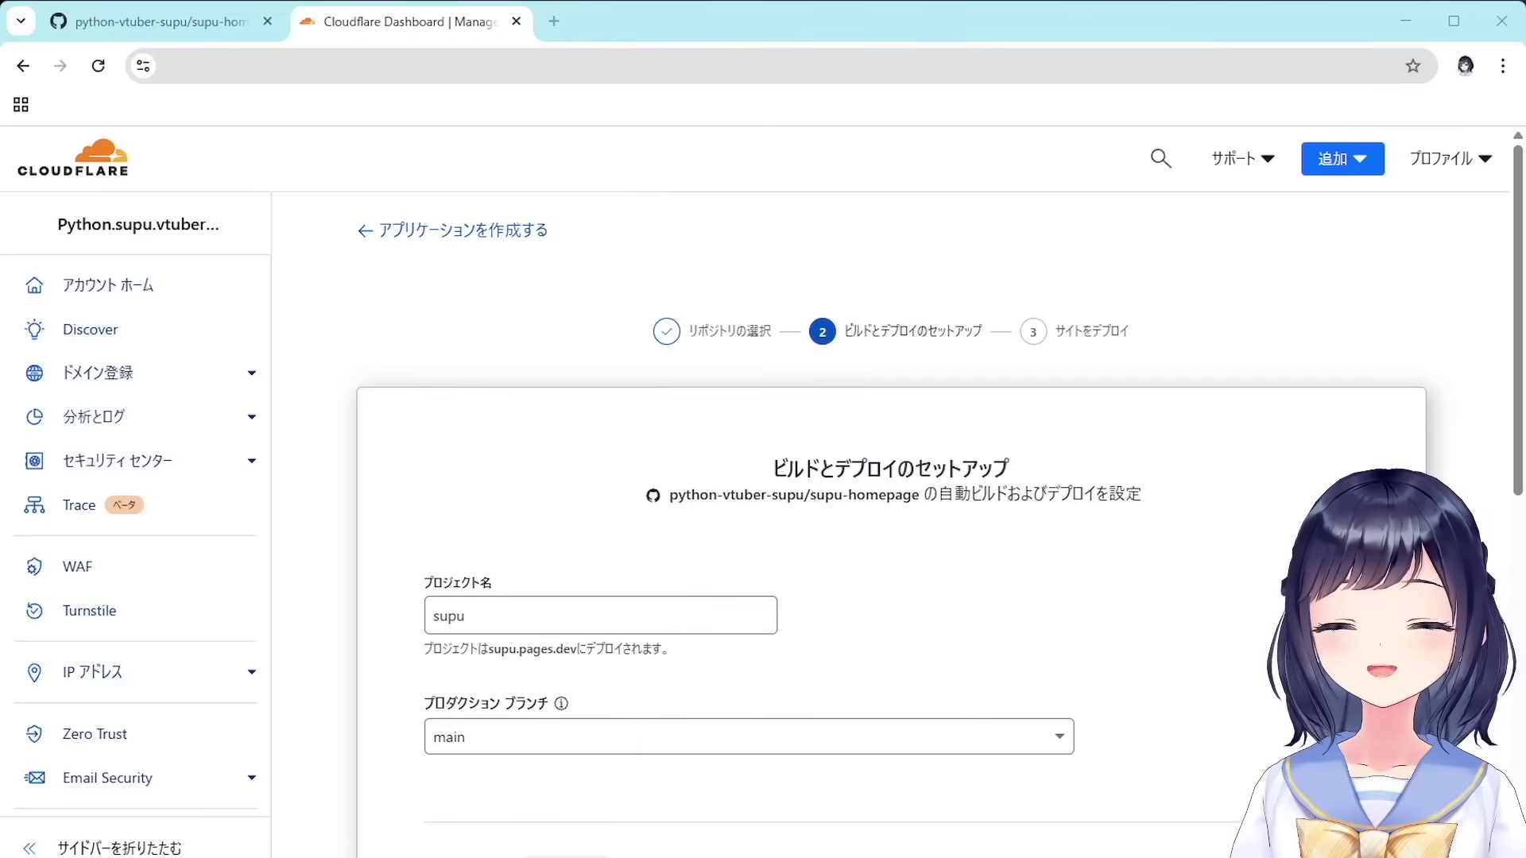
Try the MkDocs framework preset in the build settings, and set the preset back to なし (none).
scroll(964, 667, down, 5)
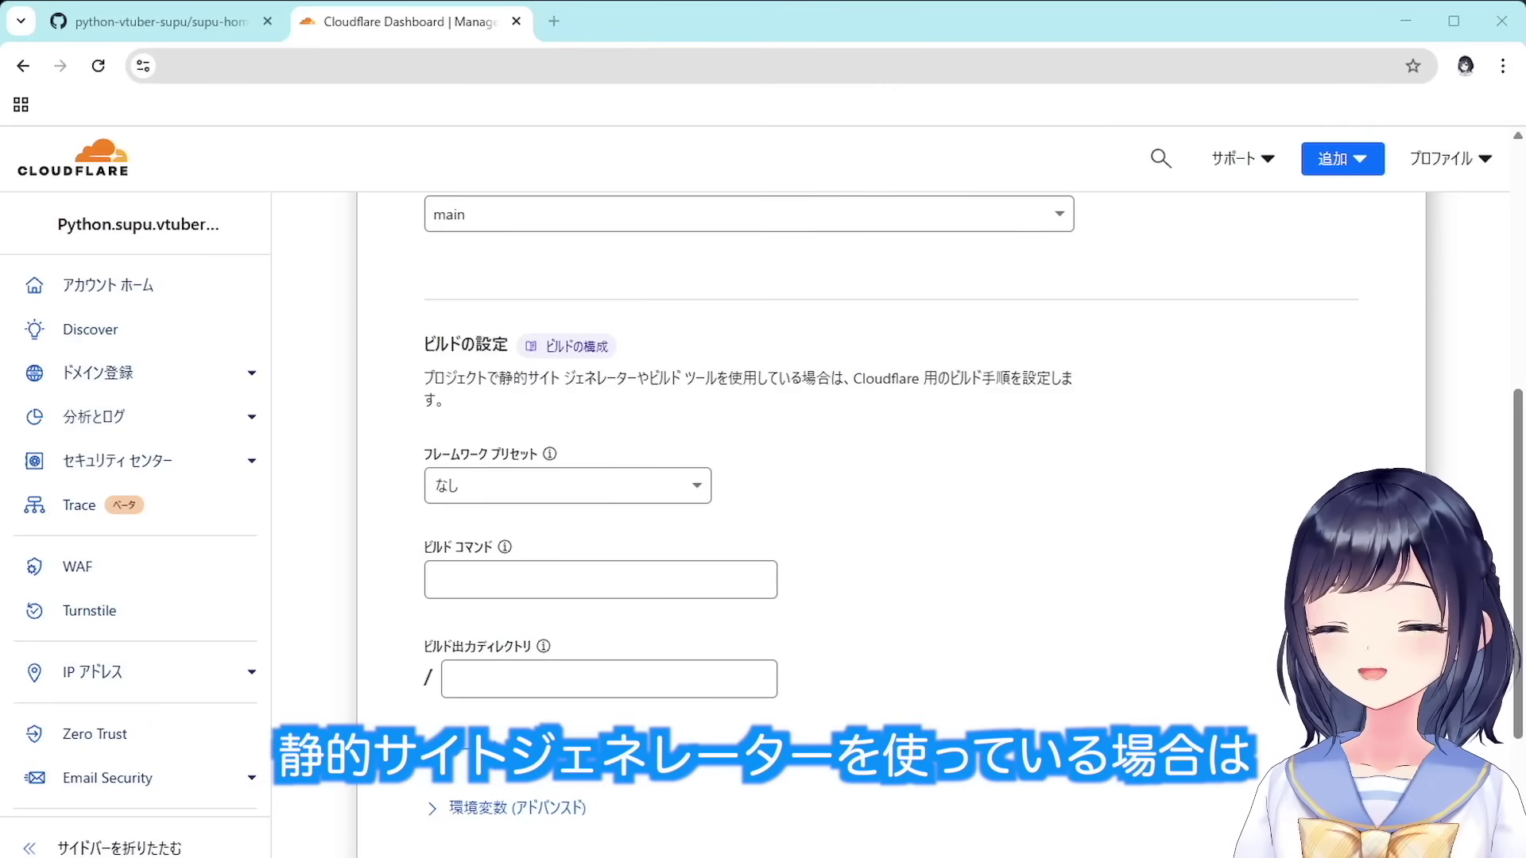
click(672, 486)
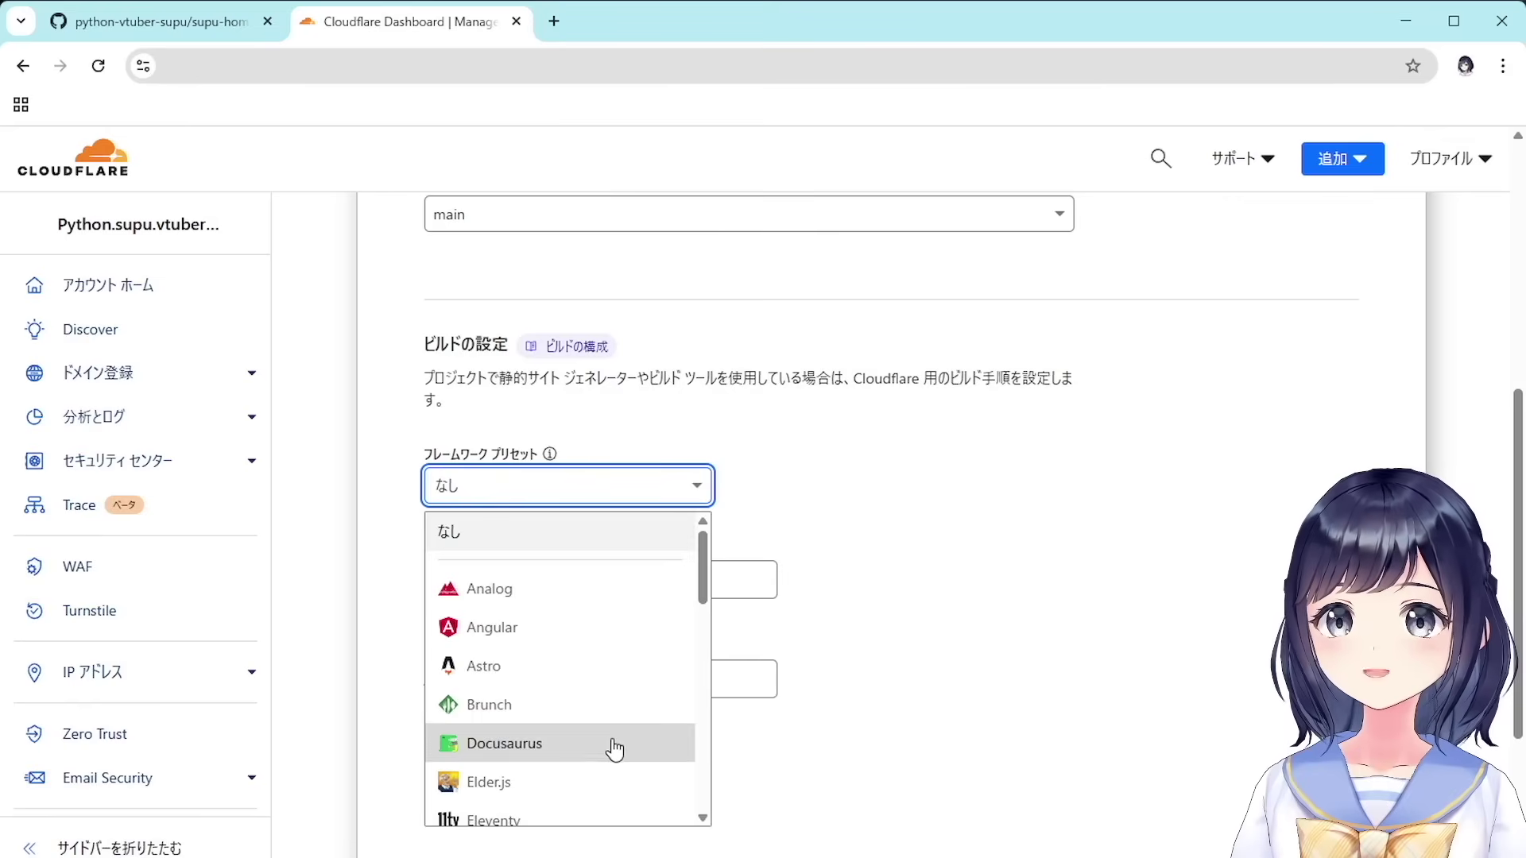
scroll(614, 747, down, 5)
click(596, 574)
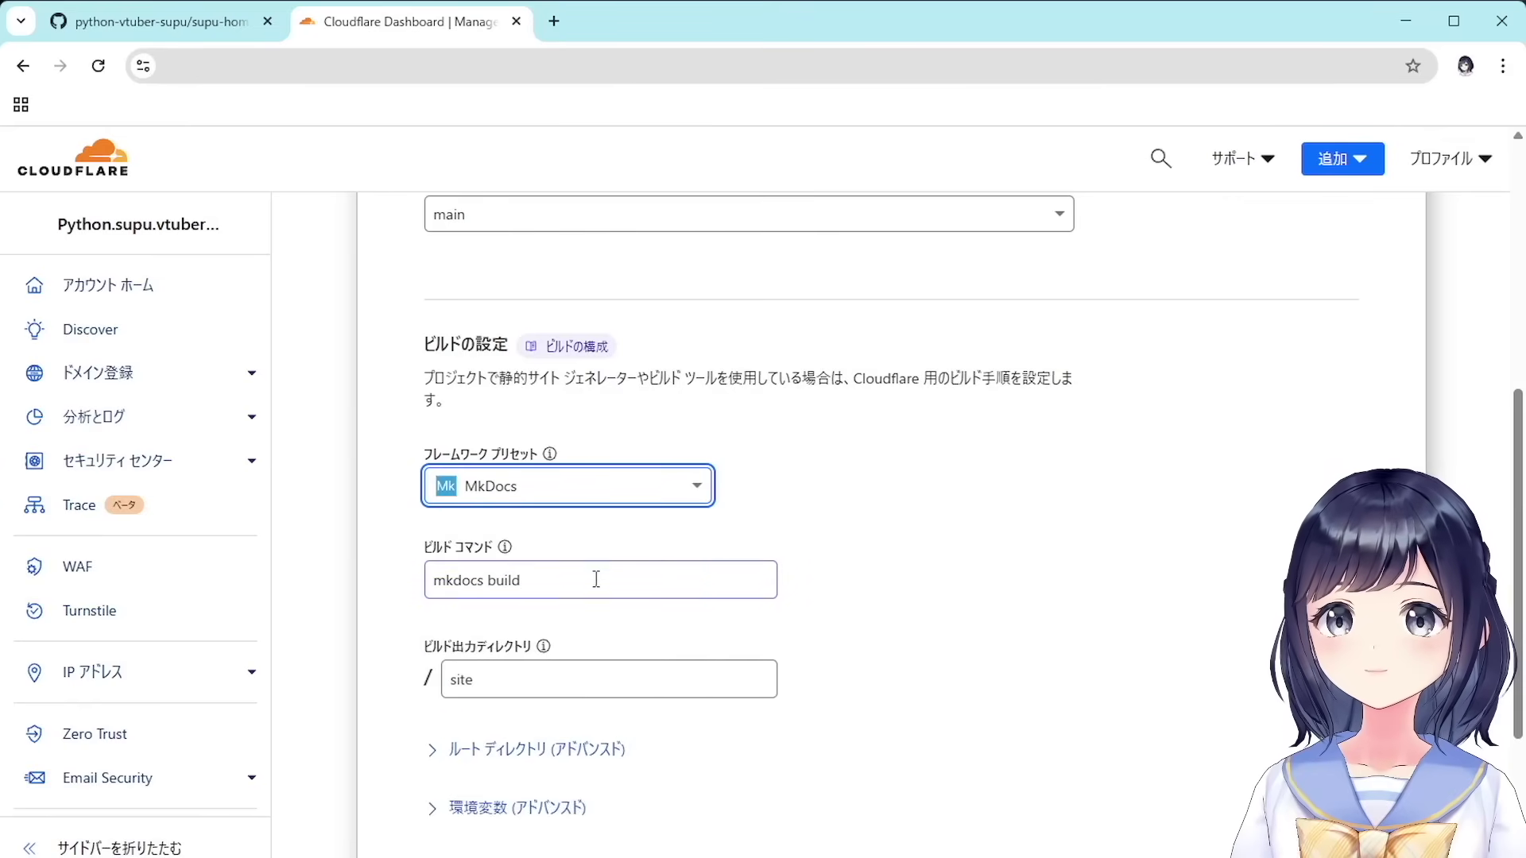
key(alt+Tab)
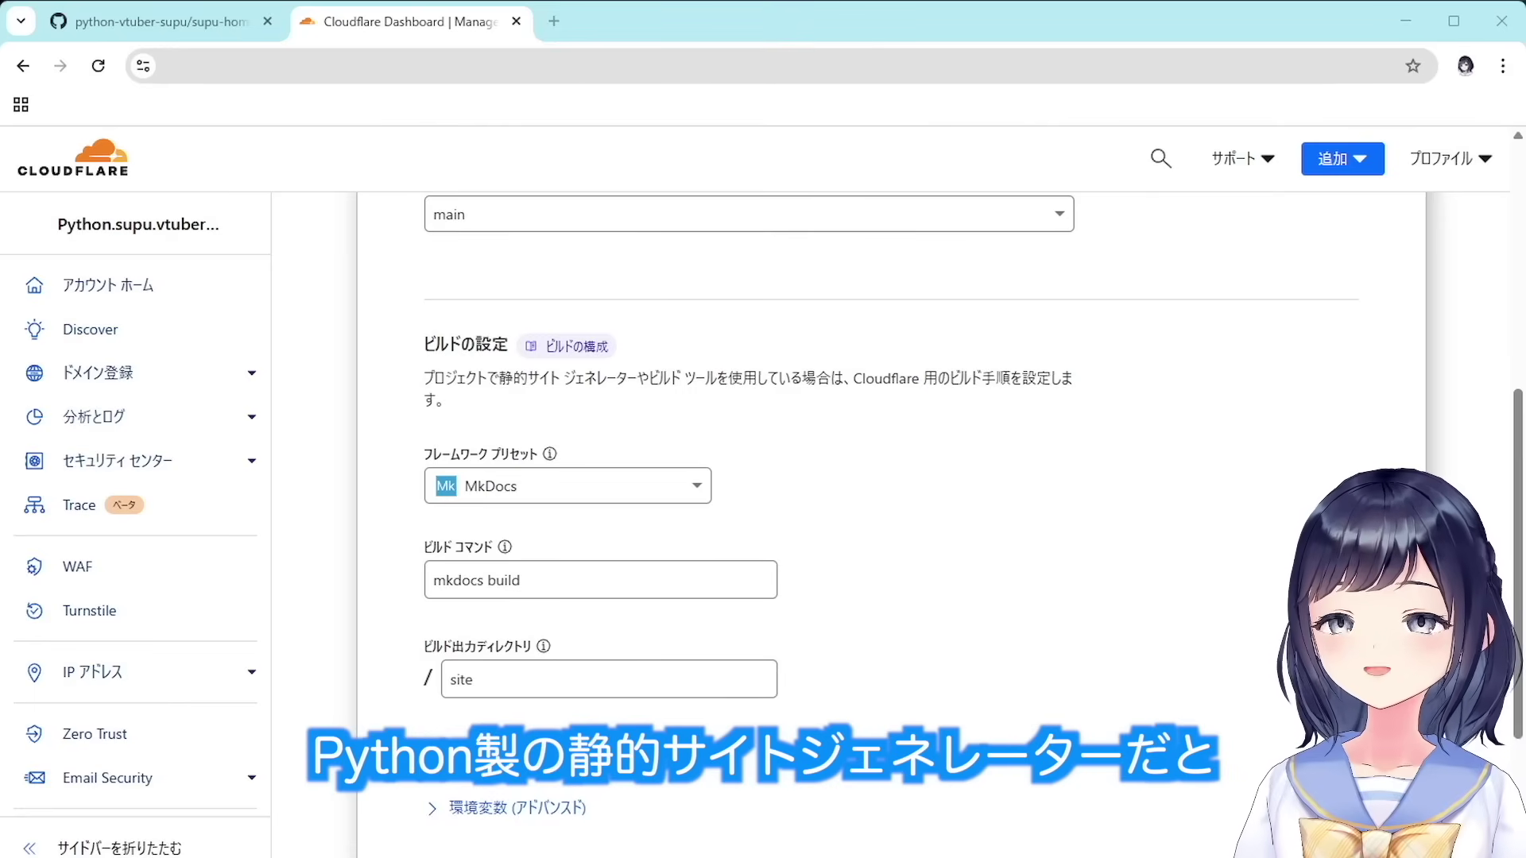
click(697, 488)
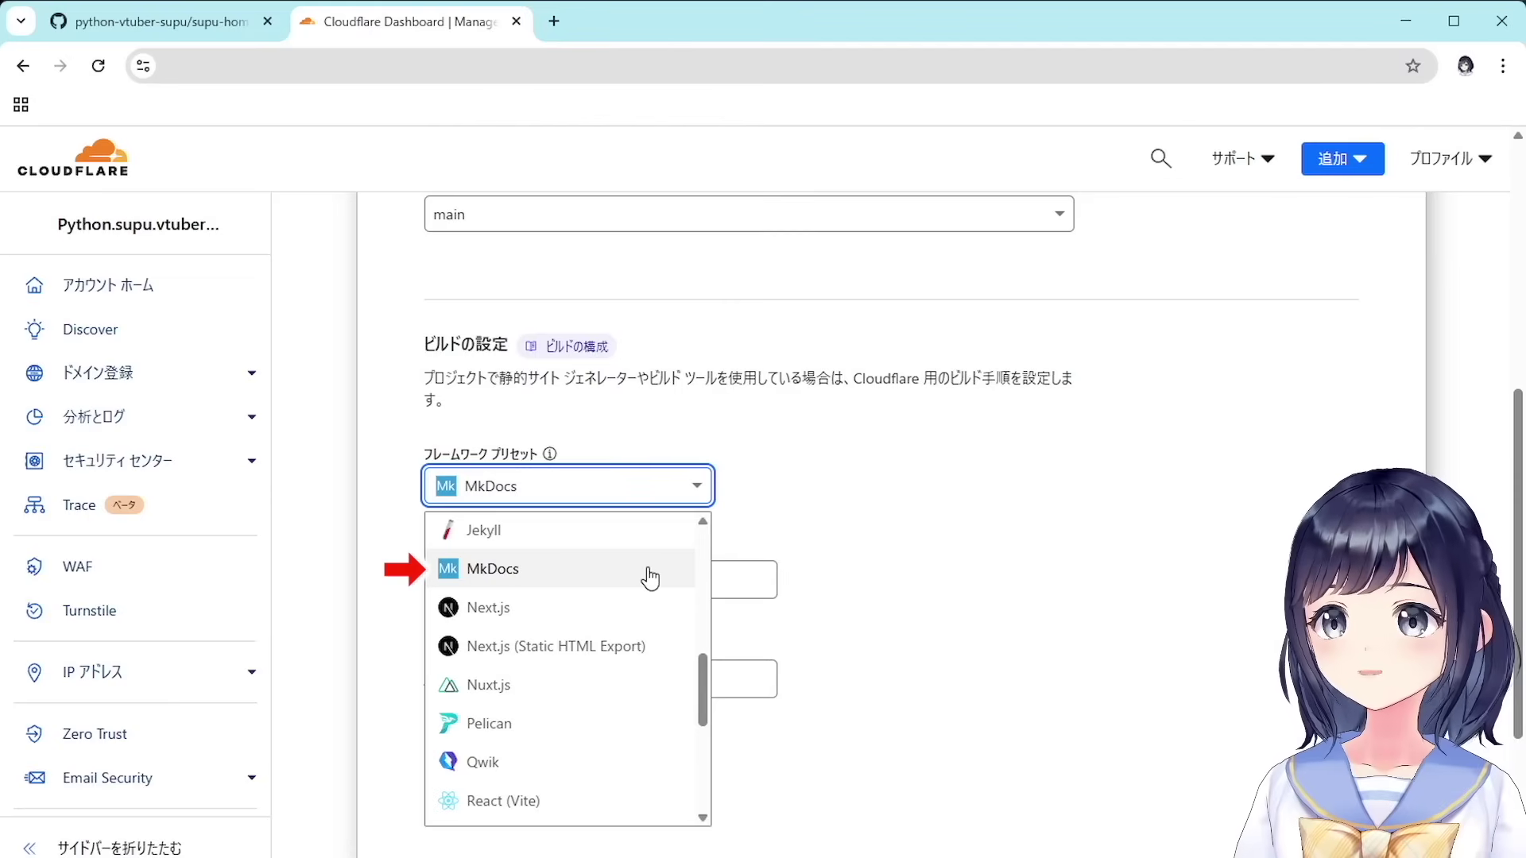
click(627, 727)
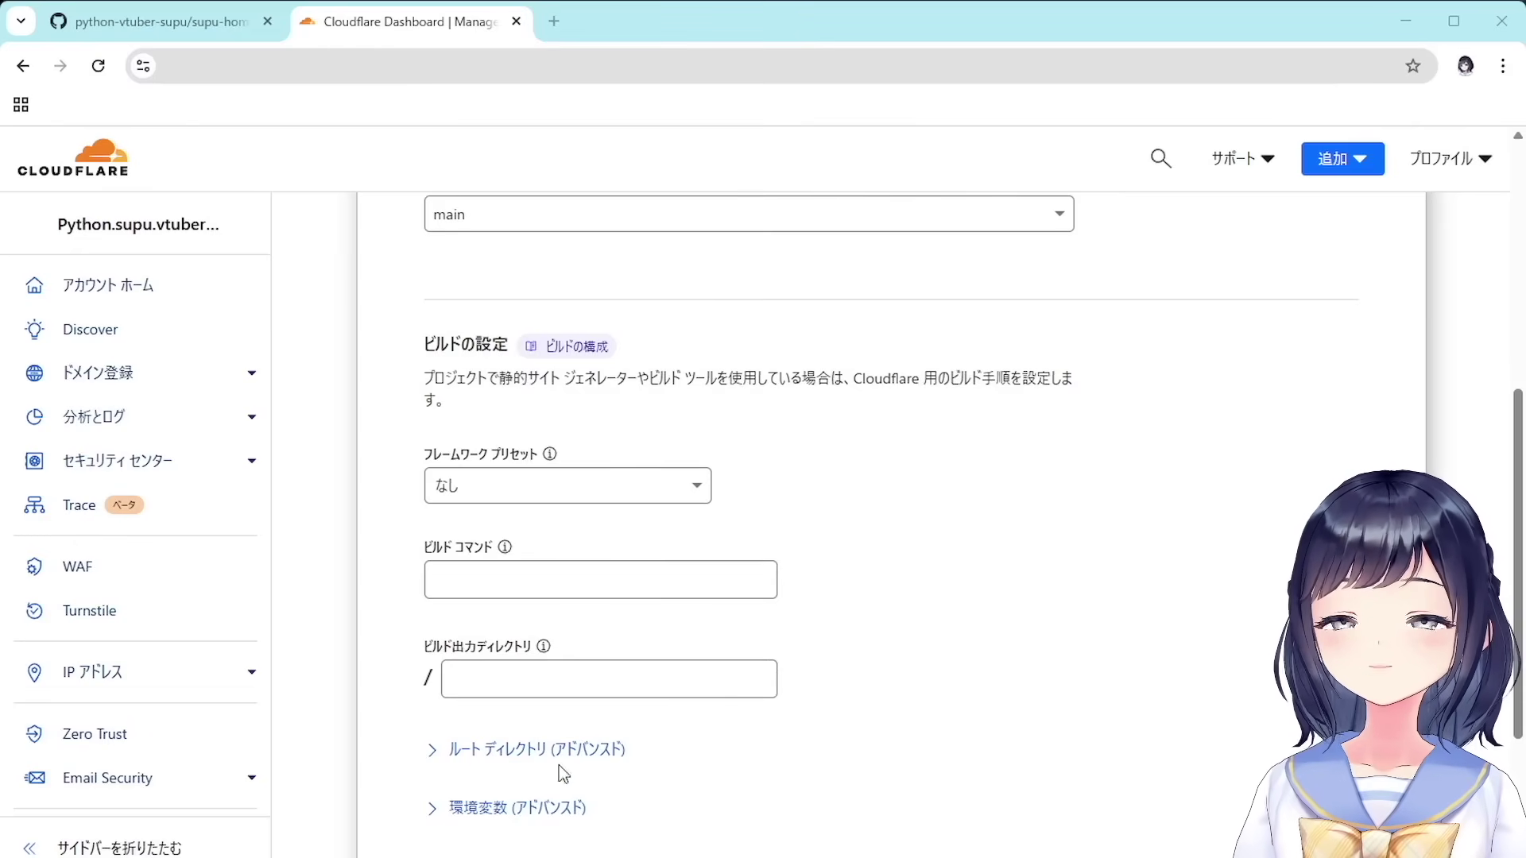
Expand the advanced root directory and environment variable settings, and save and deploy the project.
click(433, 749)
scroll(1100, 718, down, 3)
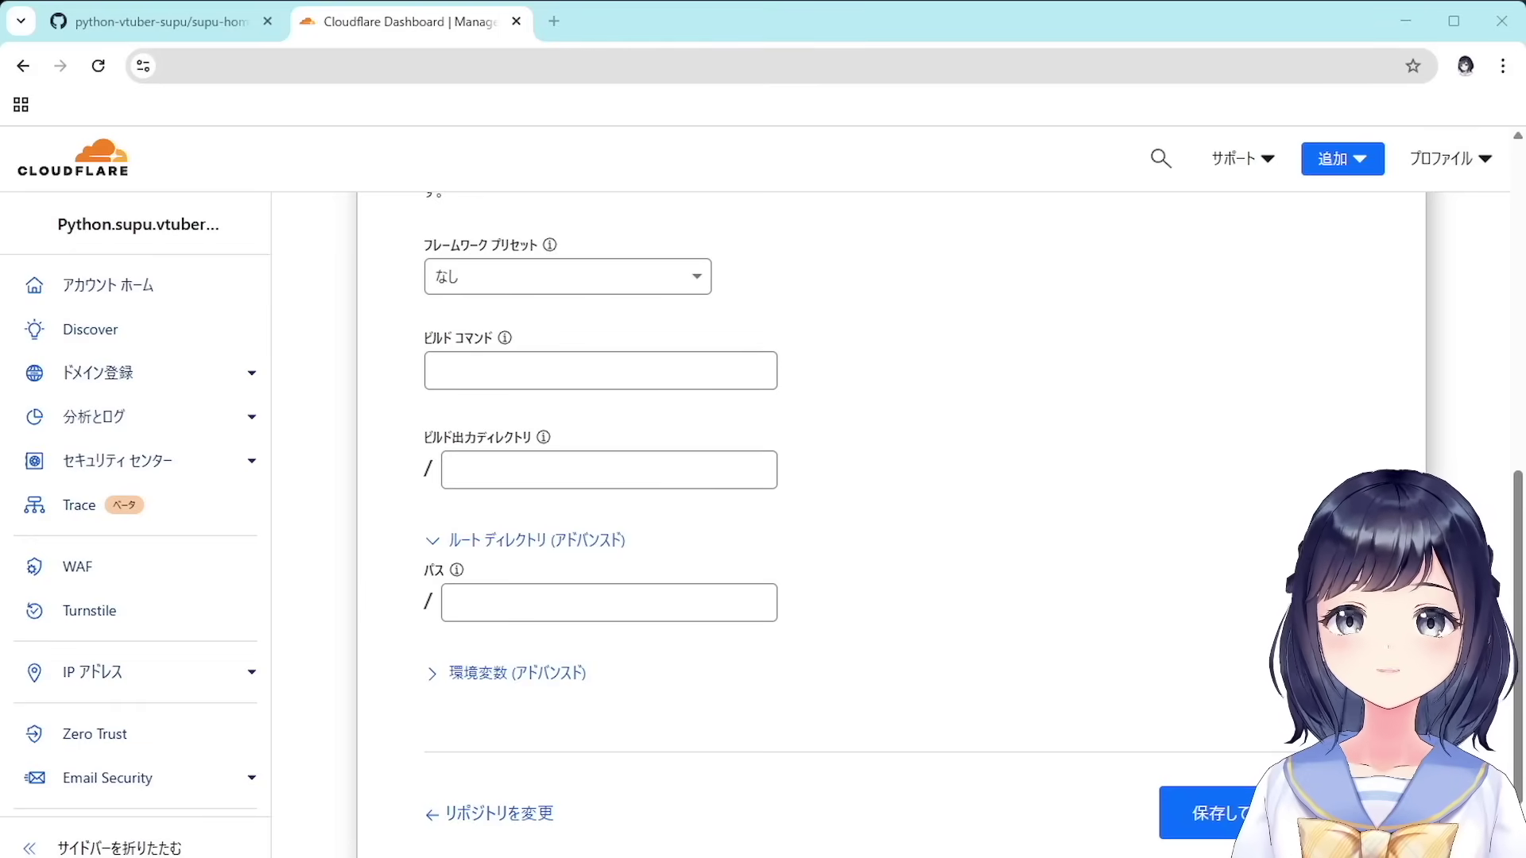
click(517, 673)
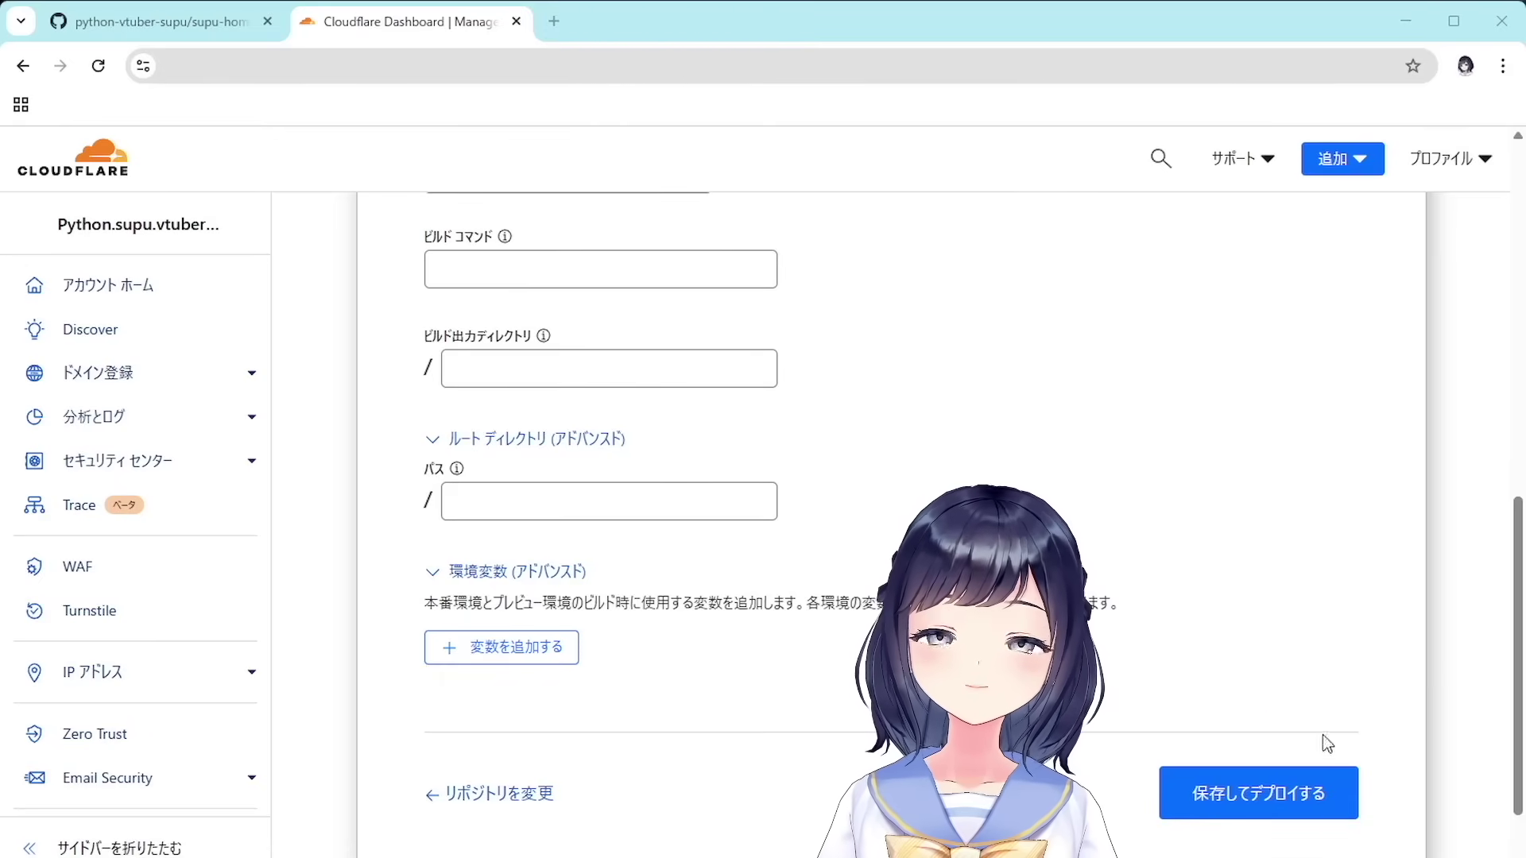
click(1301, 800)
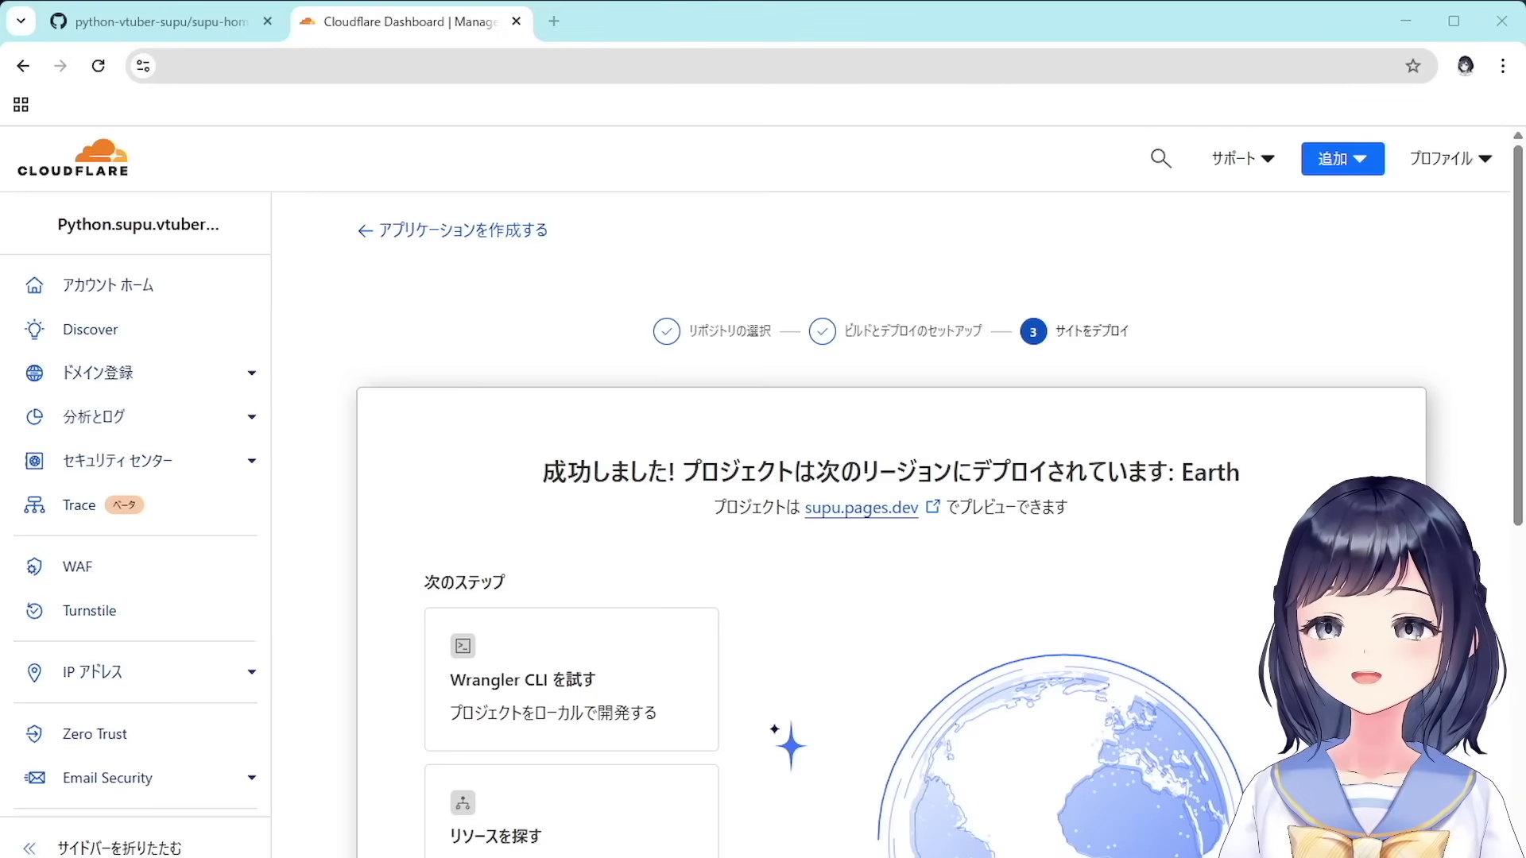
Expand the build log on the deployment page and look through it.
scroll(1025, 573, down, 8)
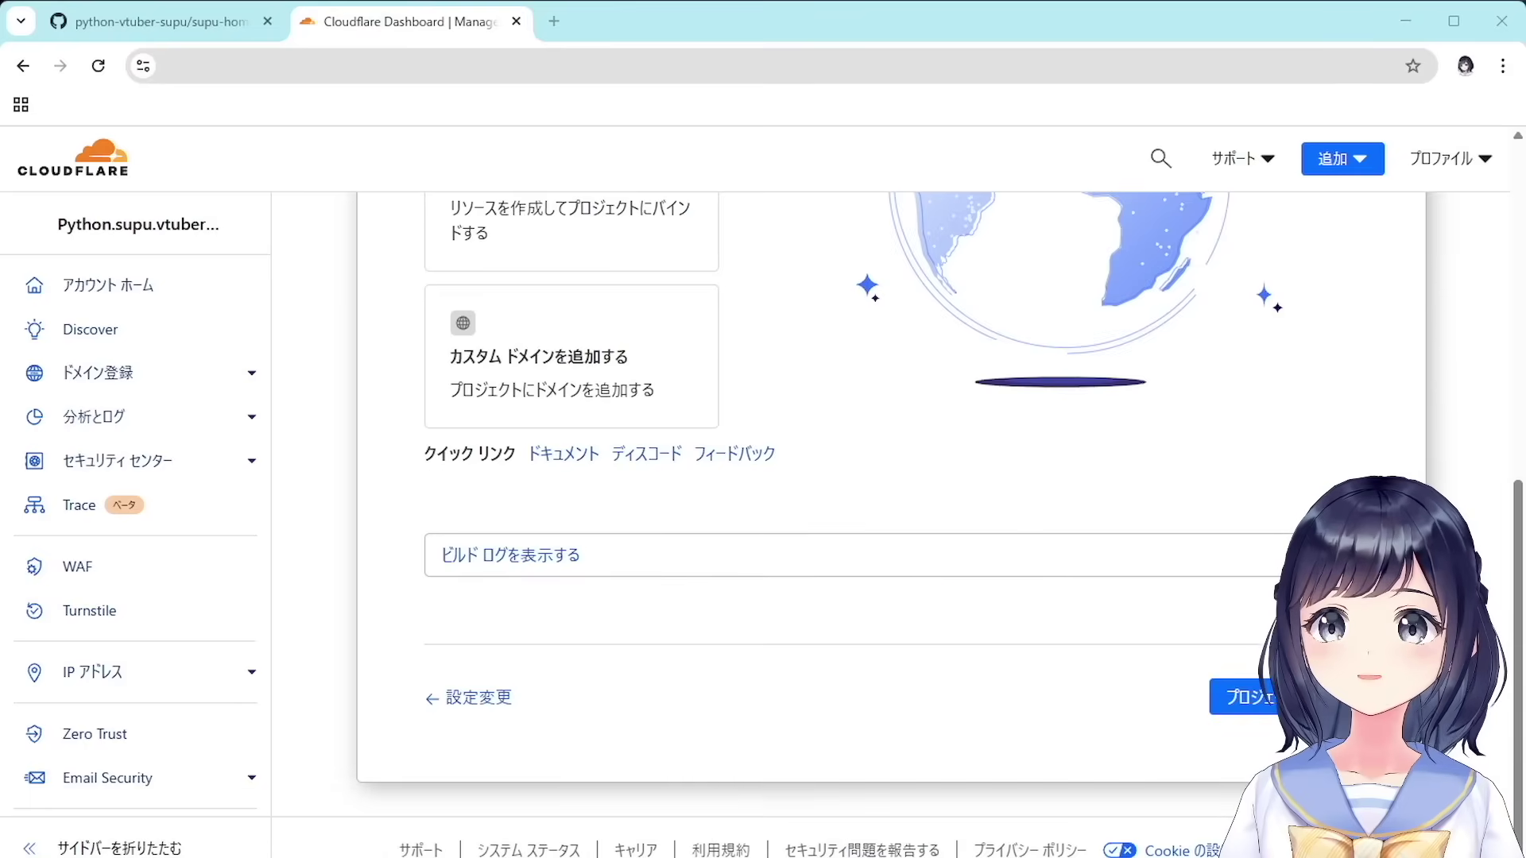
click(544, 570)
scroll(543, 570, down, 6)
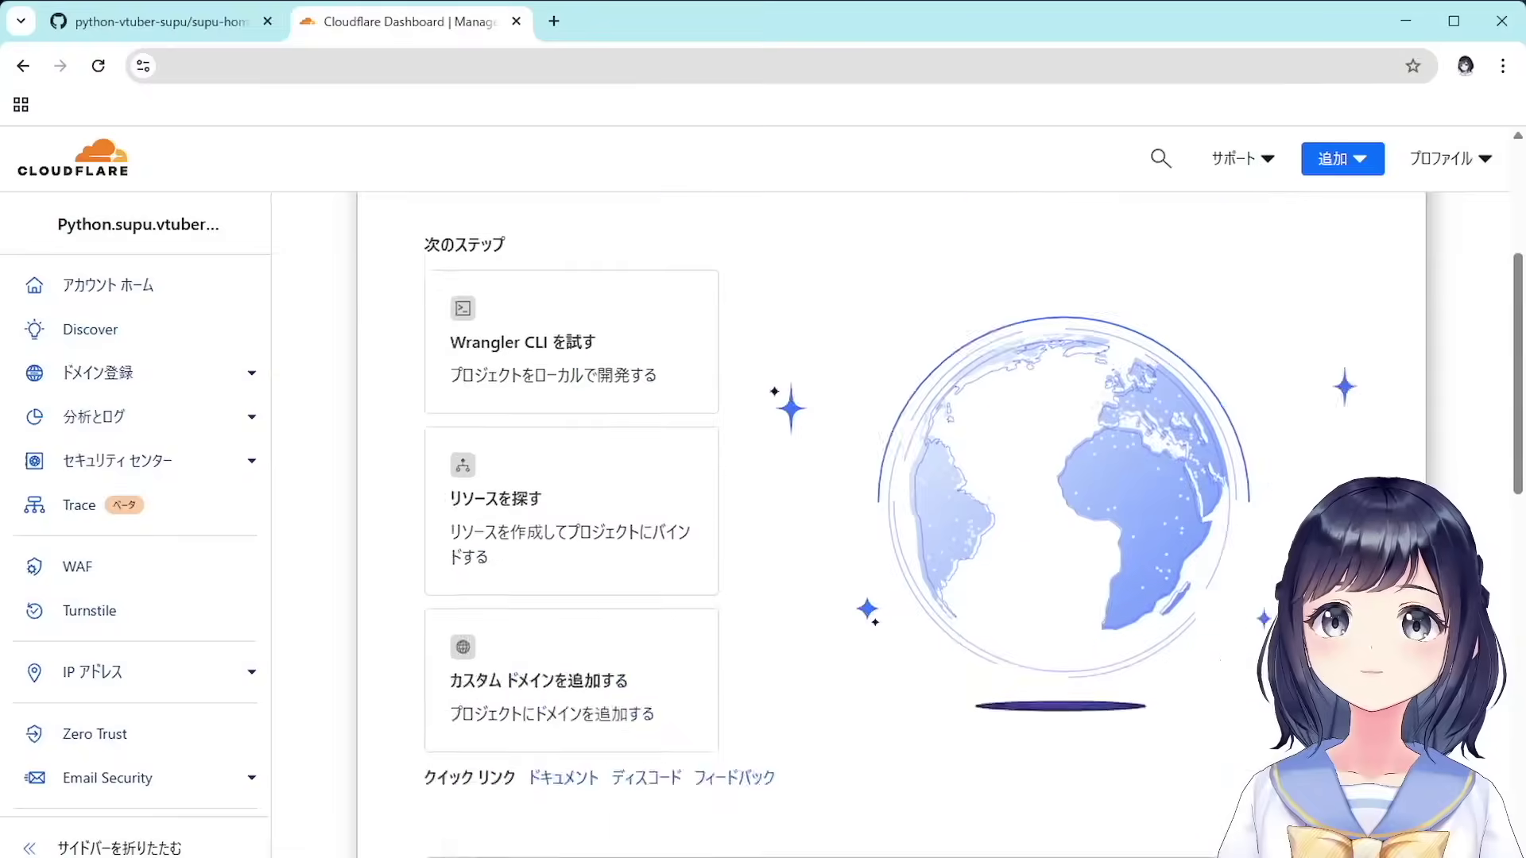
scroll(776, 726, up, 5)
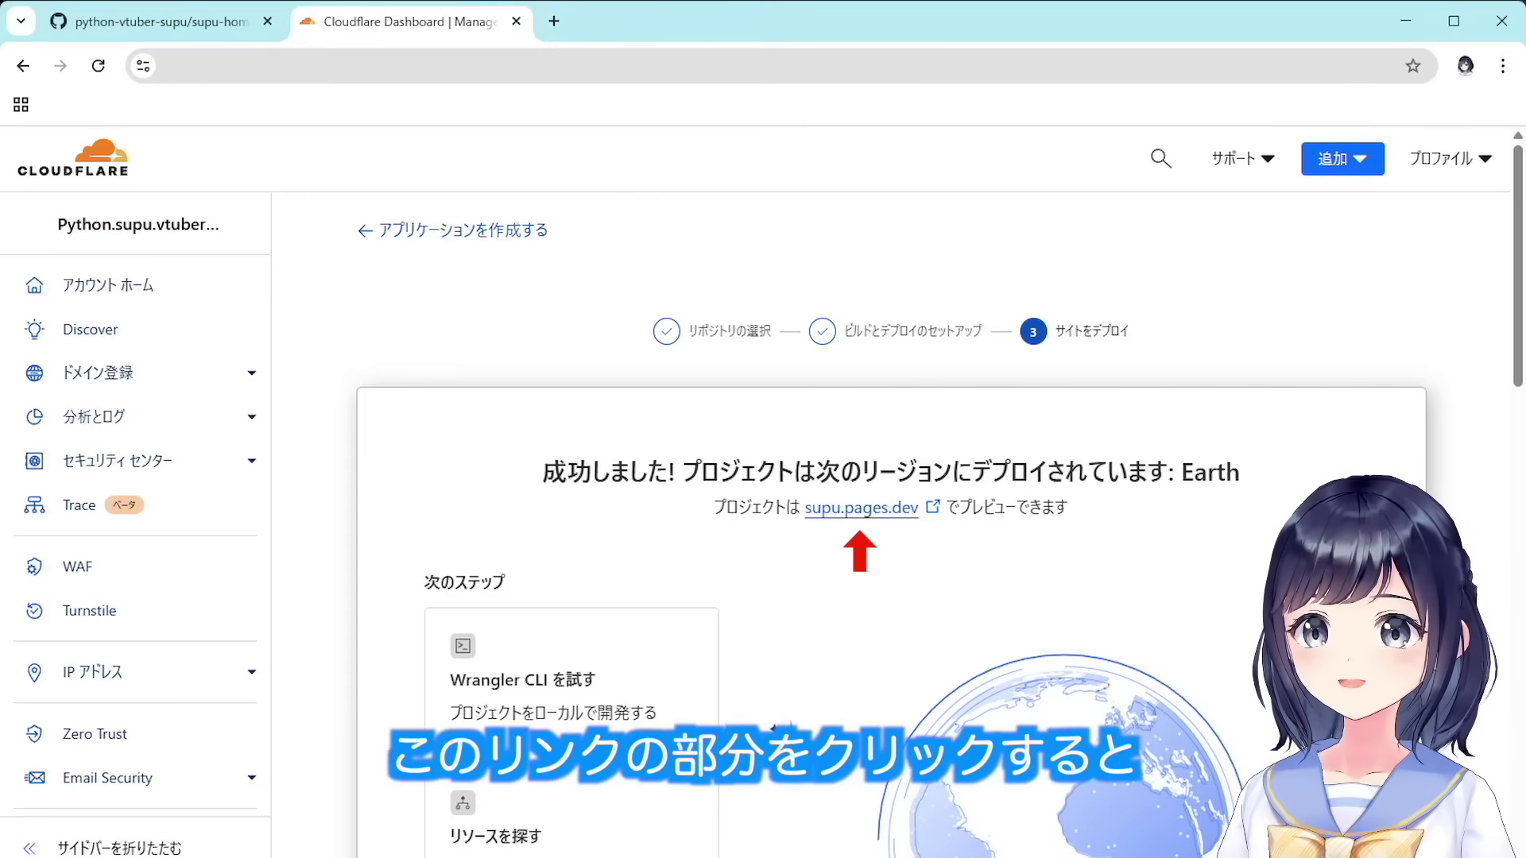
Open the deployed site at supu.pages.dev and check its full web address.
click(862, 510)
double_click(1266, 68)
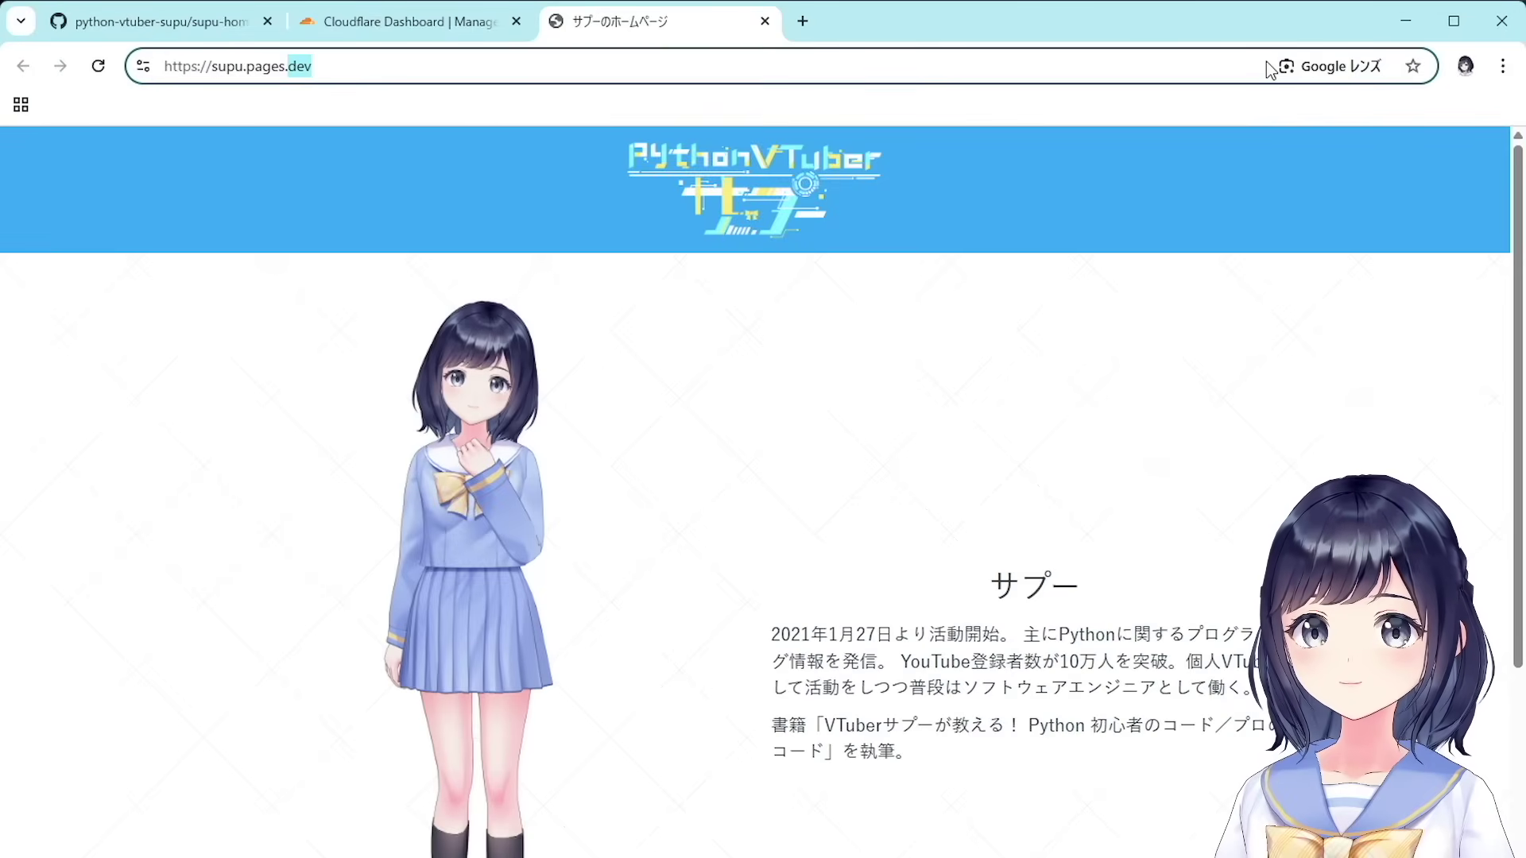
click(1270, 63)
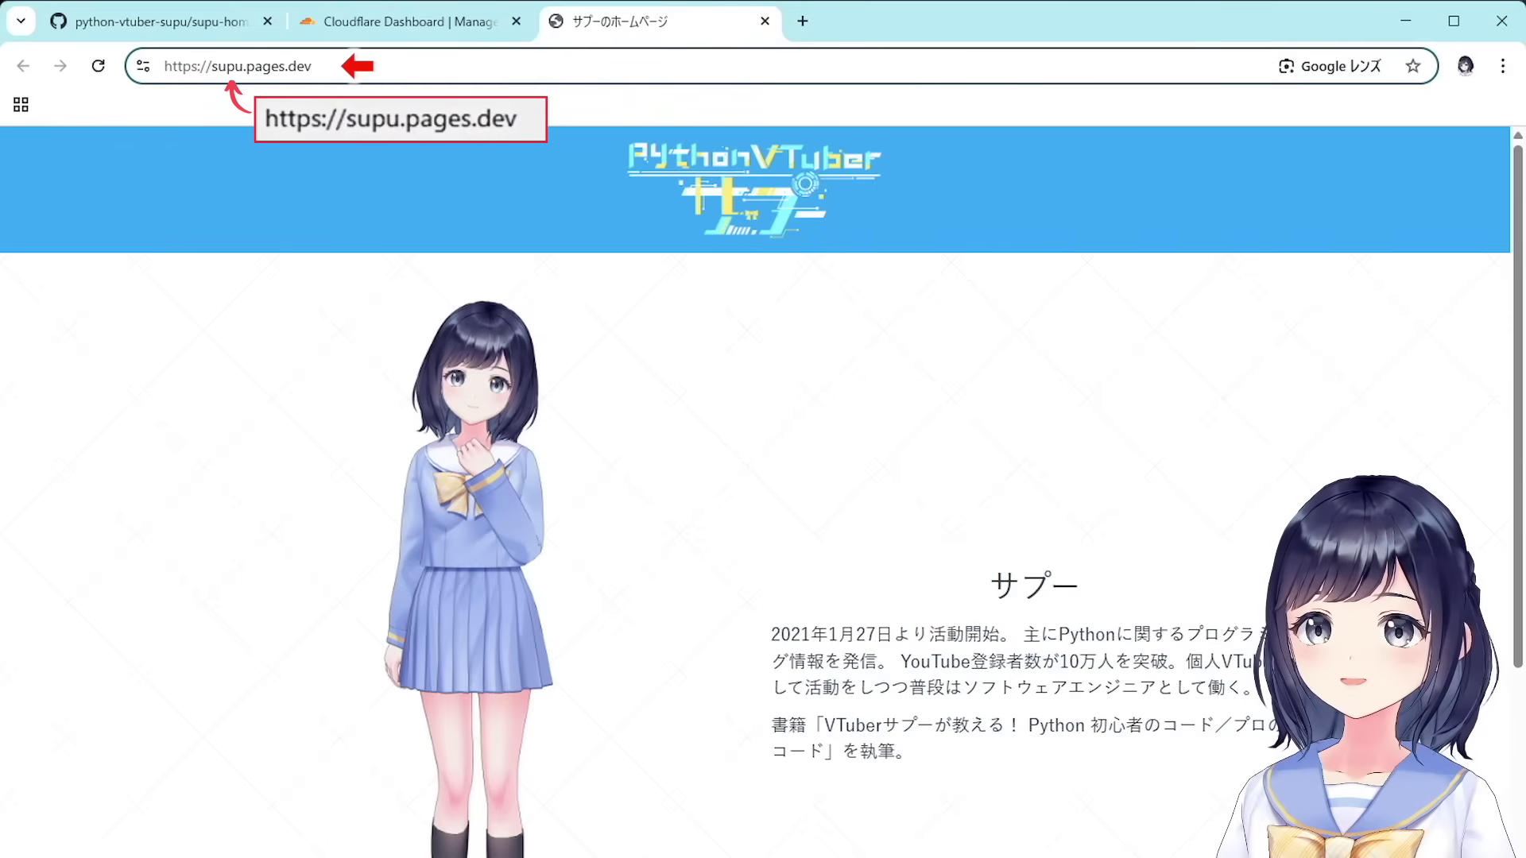
key(alt+Tab)
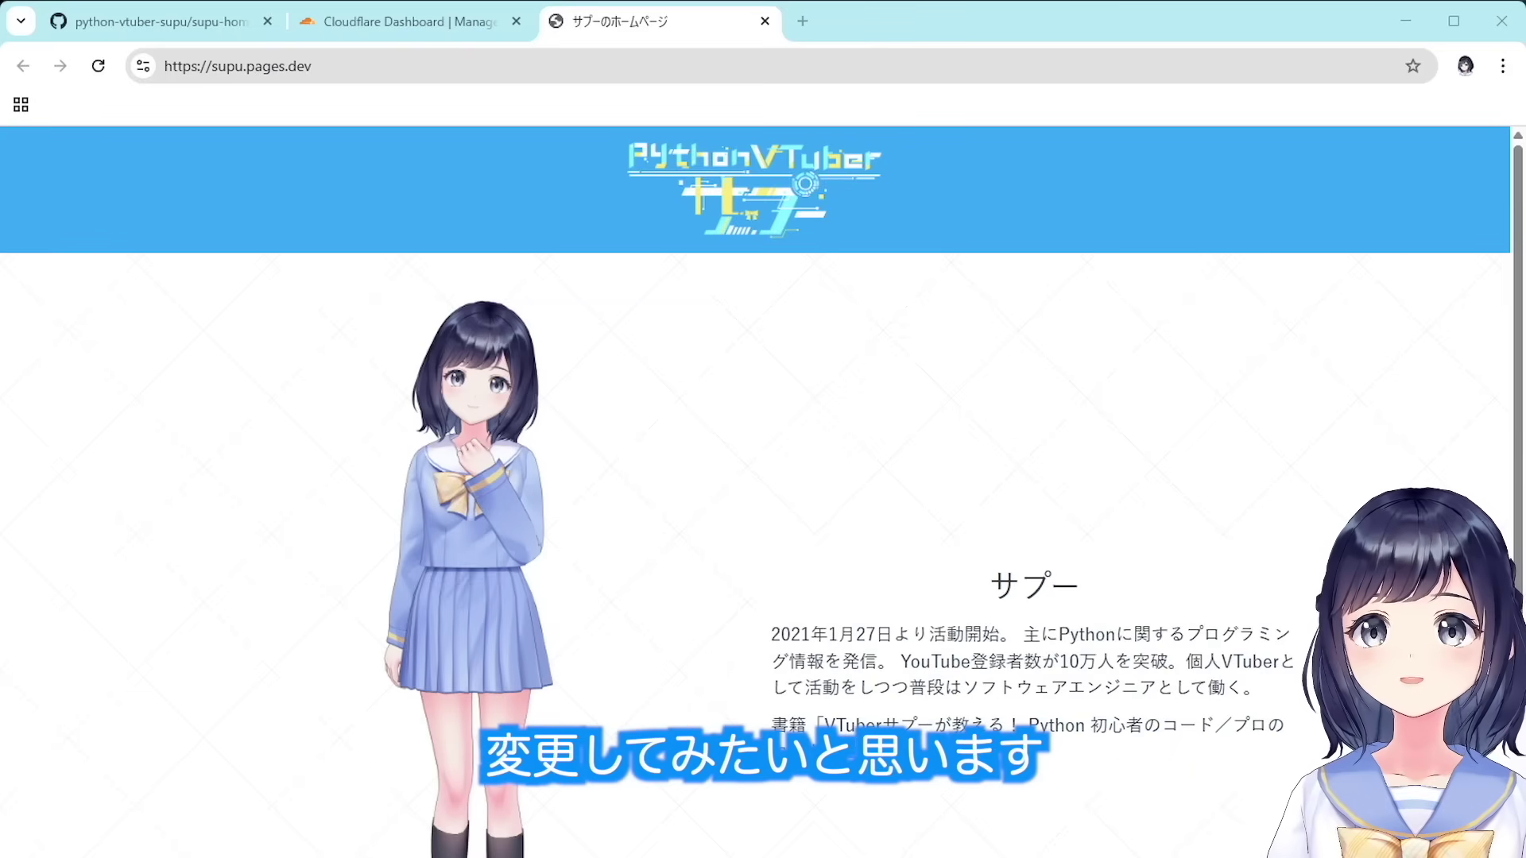
Return to the dashboard's domain registration, search for the domain name python-vtuber-supu, and review the suggested domains.
key(ctrl+shift+Tab)
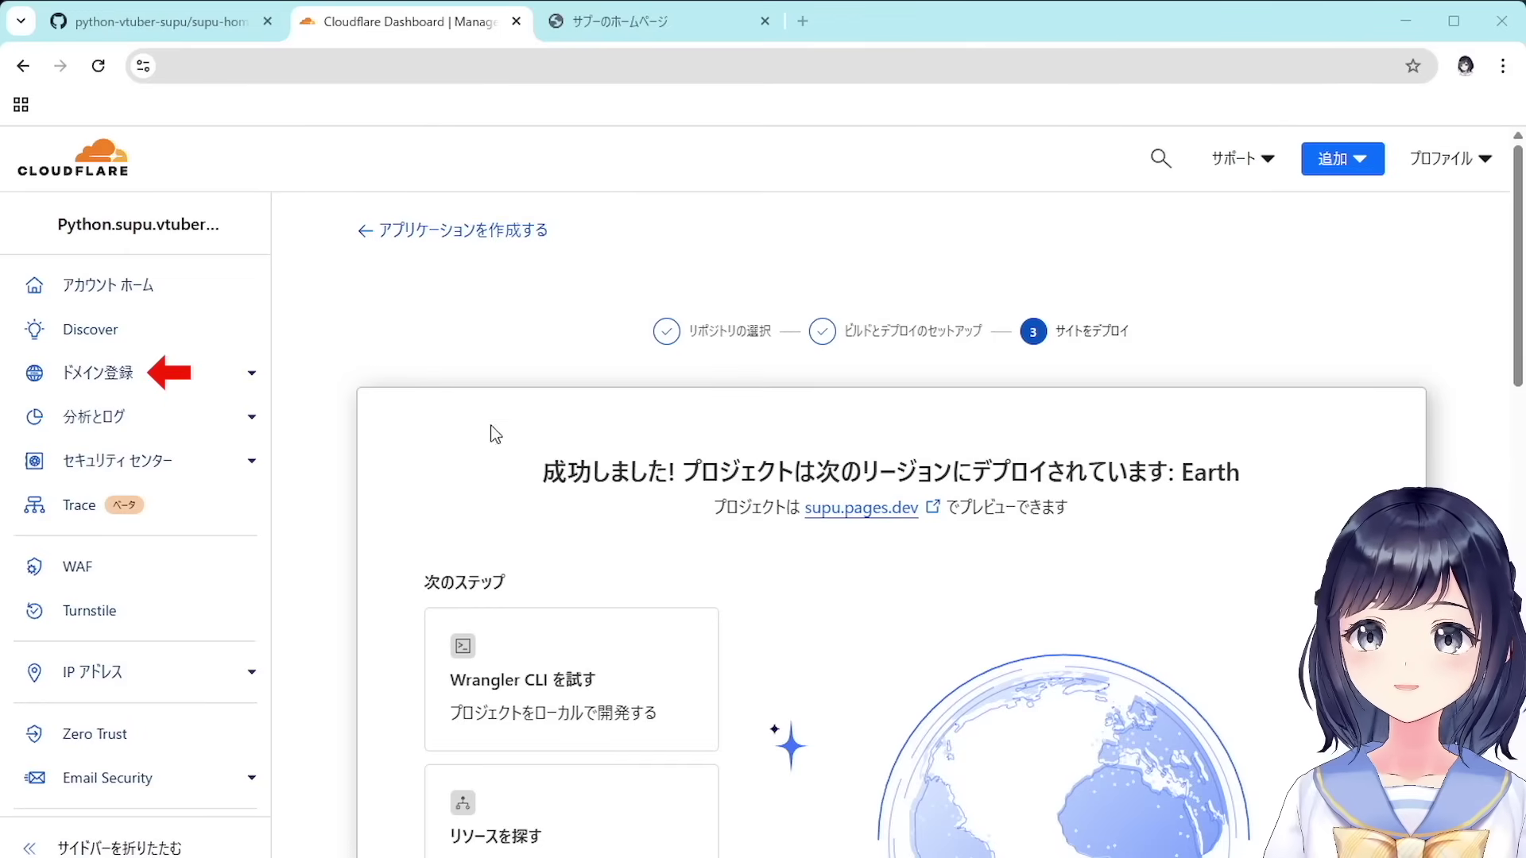
click(249, 378)
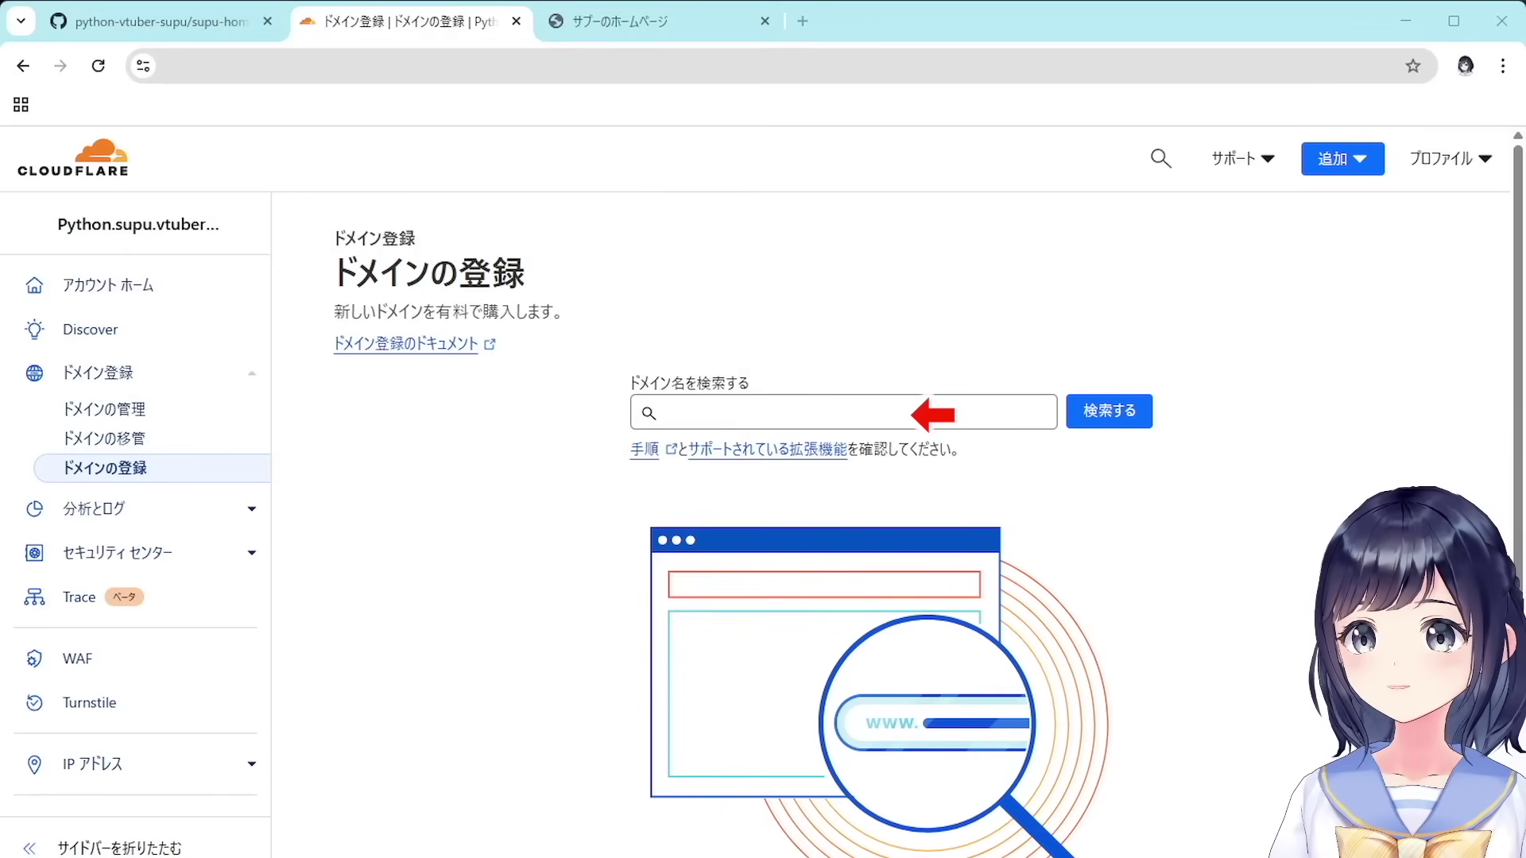
text(python-vtuber-supu)
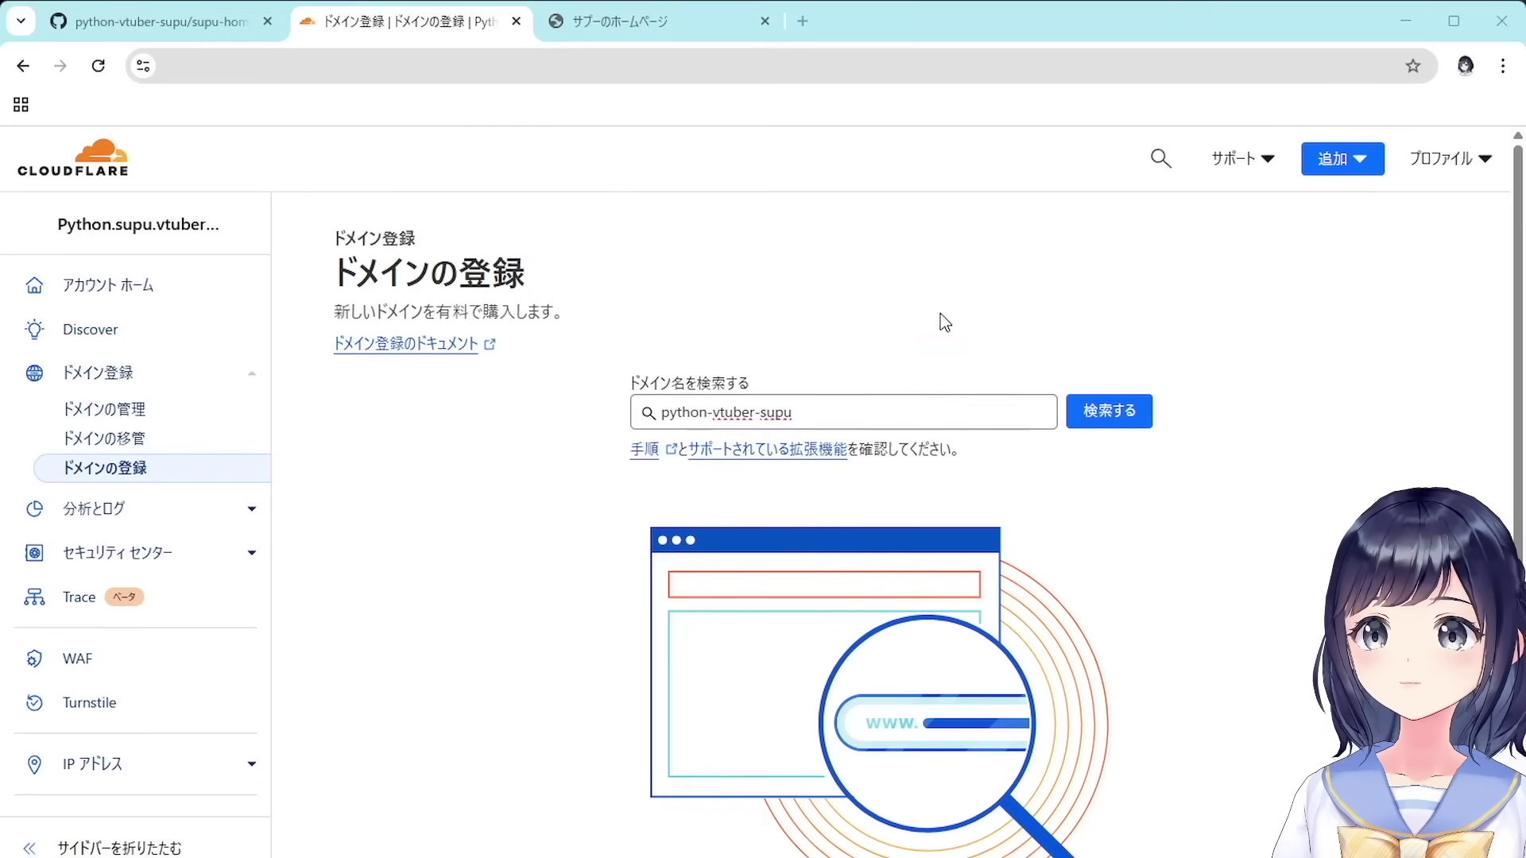
click(1121, 434)
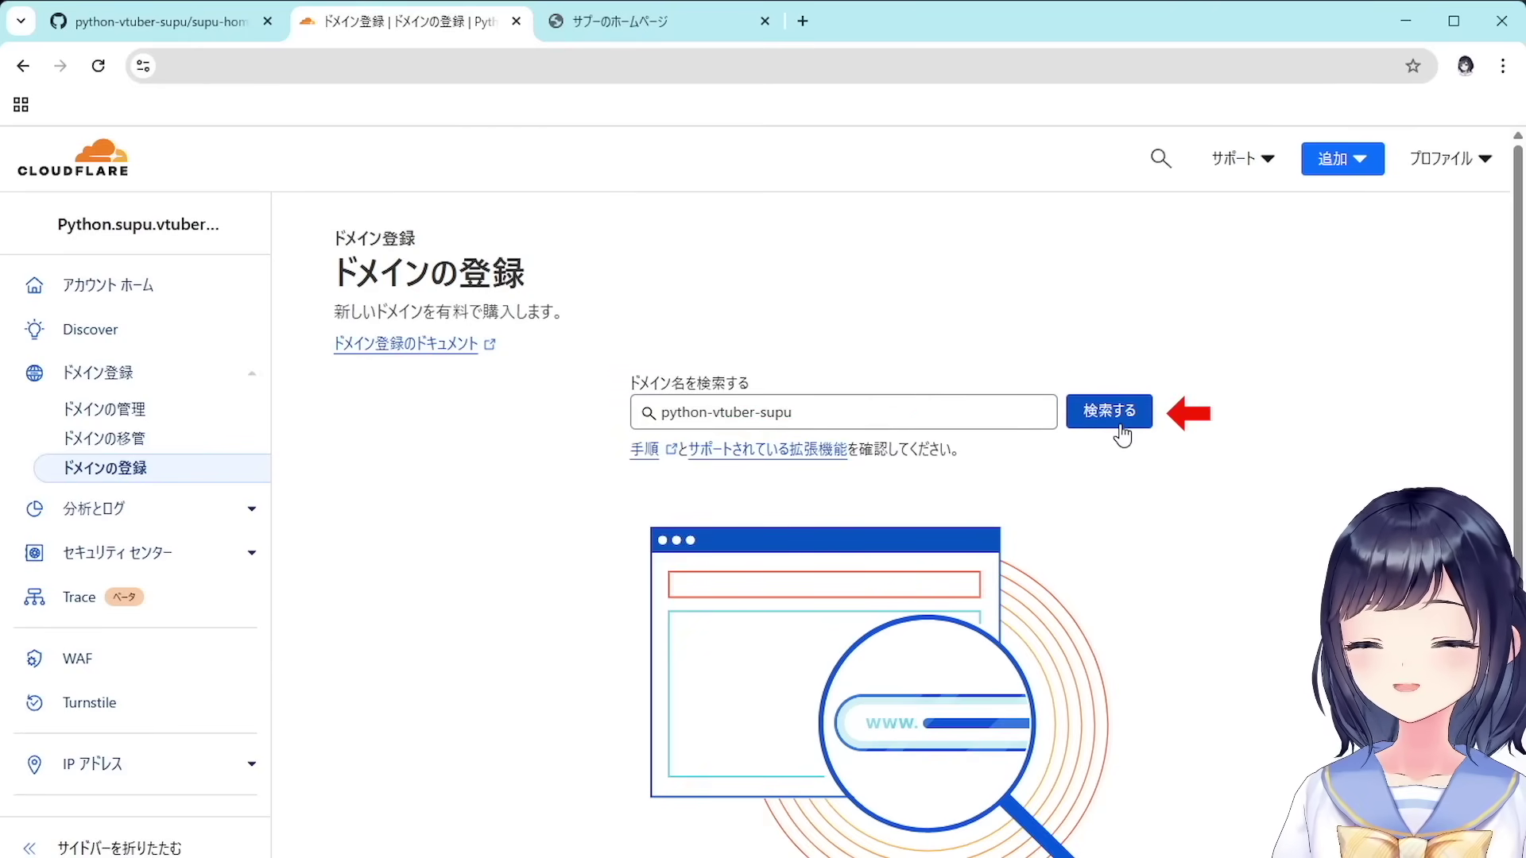
click(1121, 429)
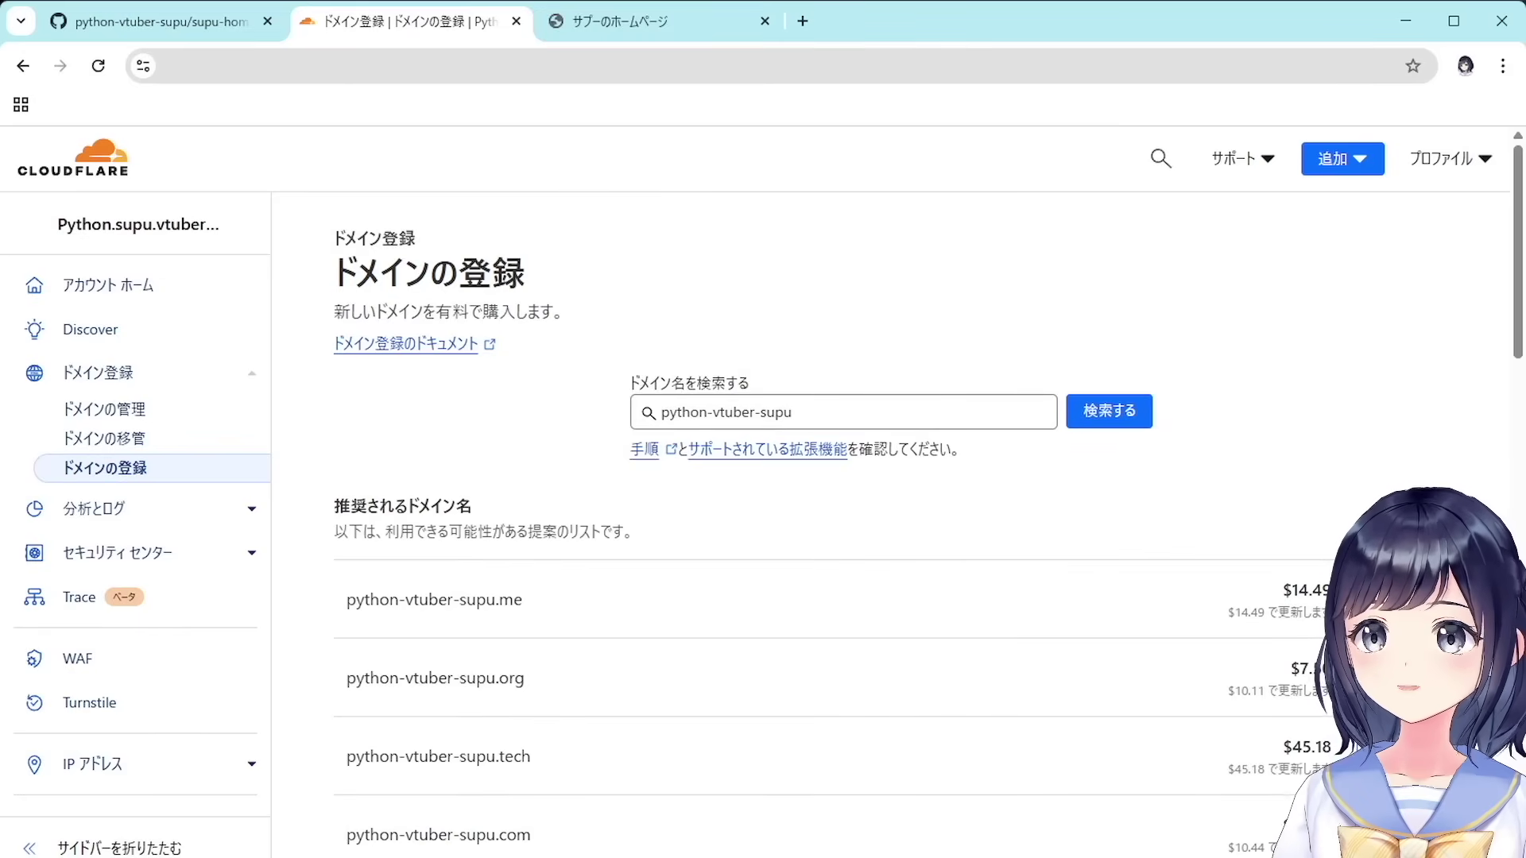
scroll(890, 525, down, 5)
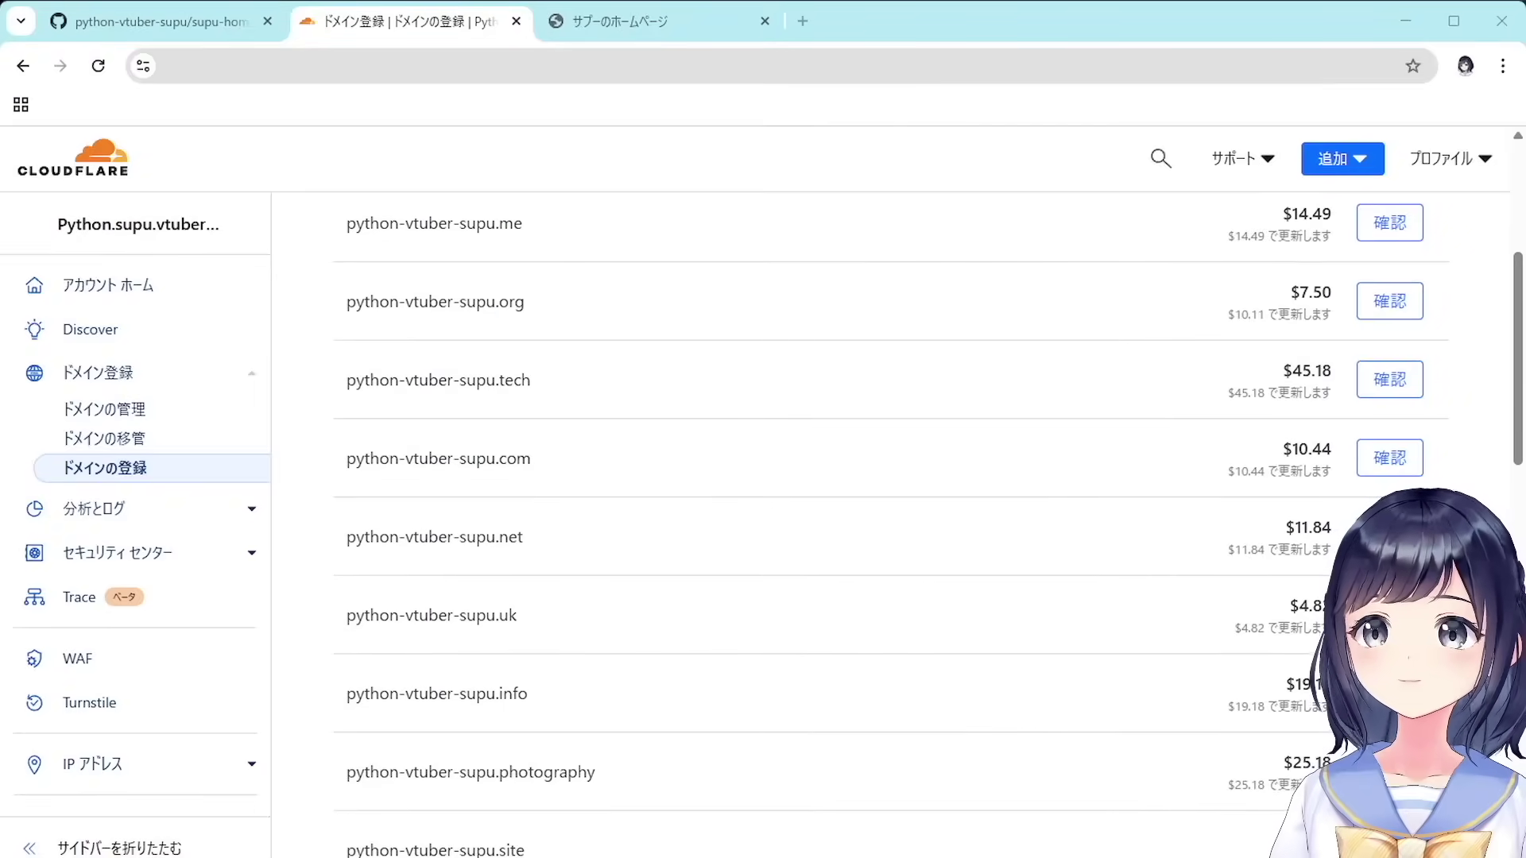